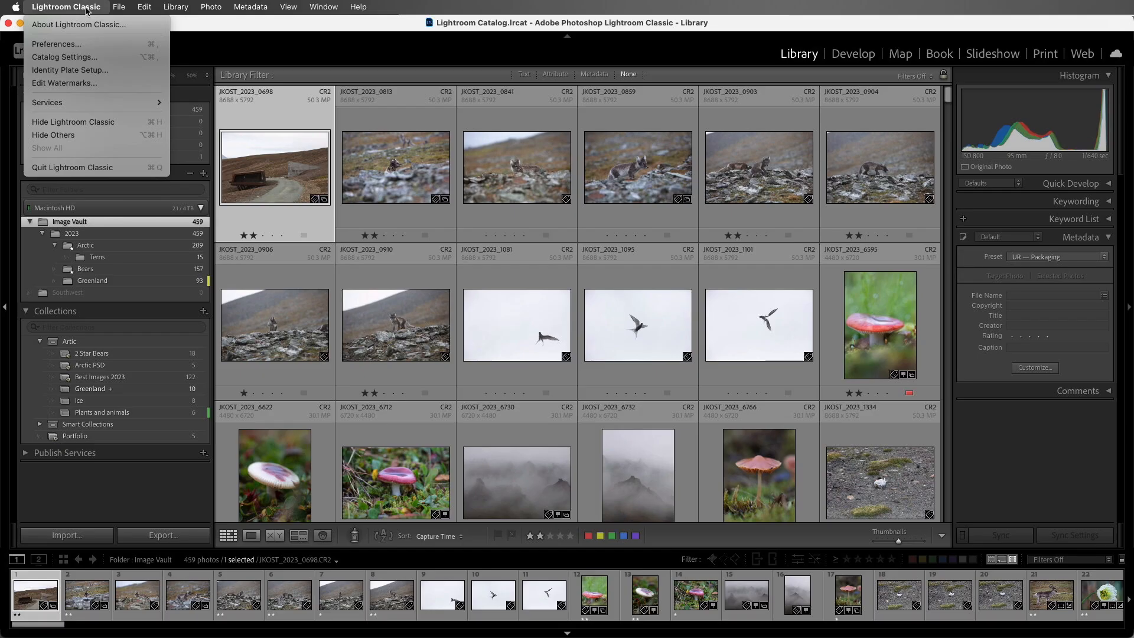
- In the preferences, disable showing the import dialog for memory cards and selecting the Current/Previous Import collection during import
left_click(104, 46)
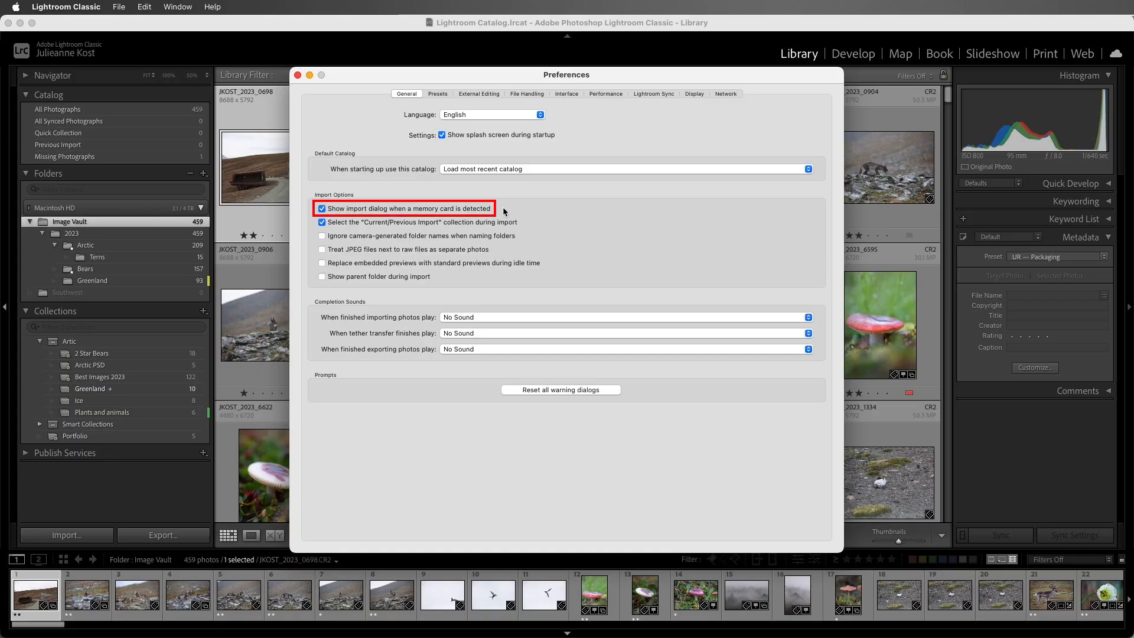
left_click(322, 209)
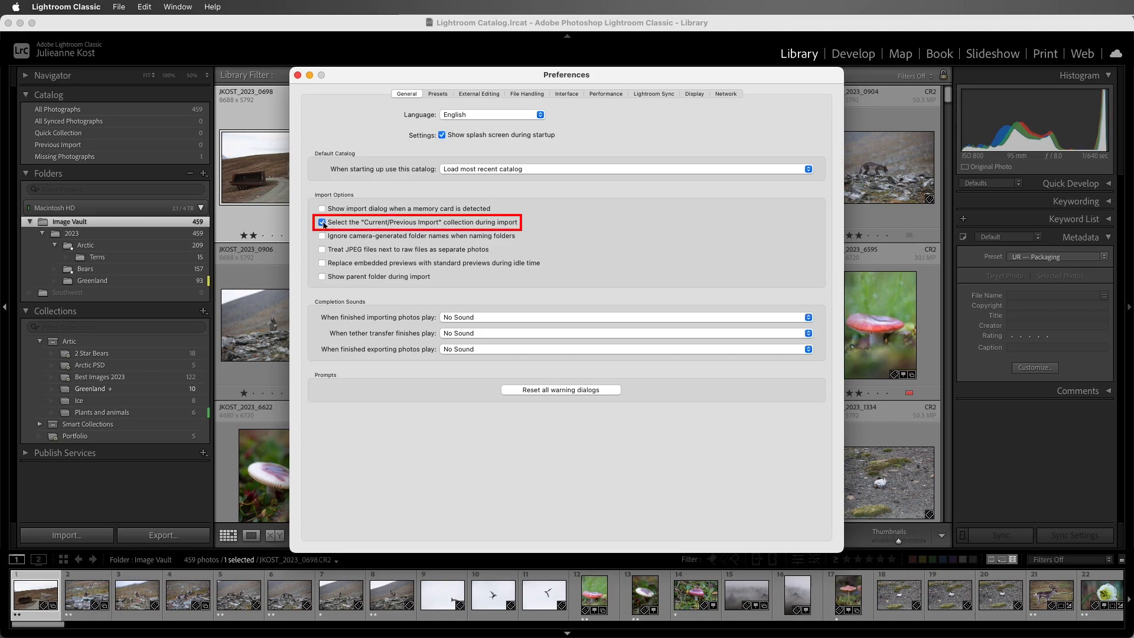
left_click(322, 224)
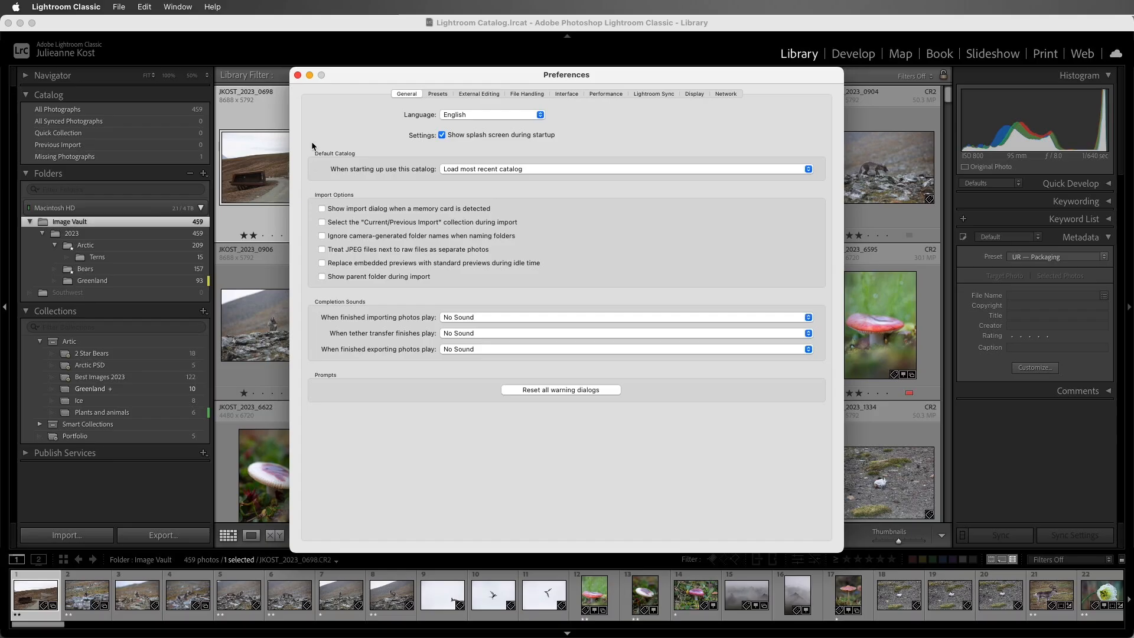
left_click(298, 75)
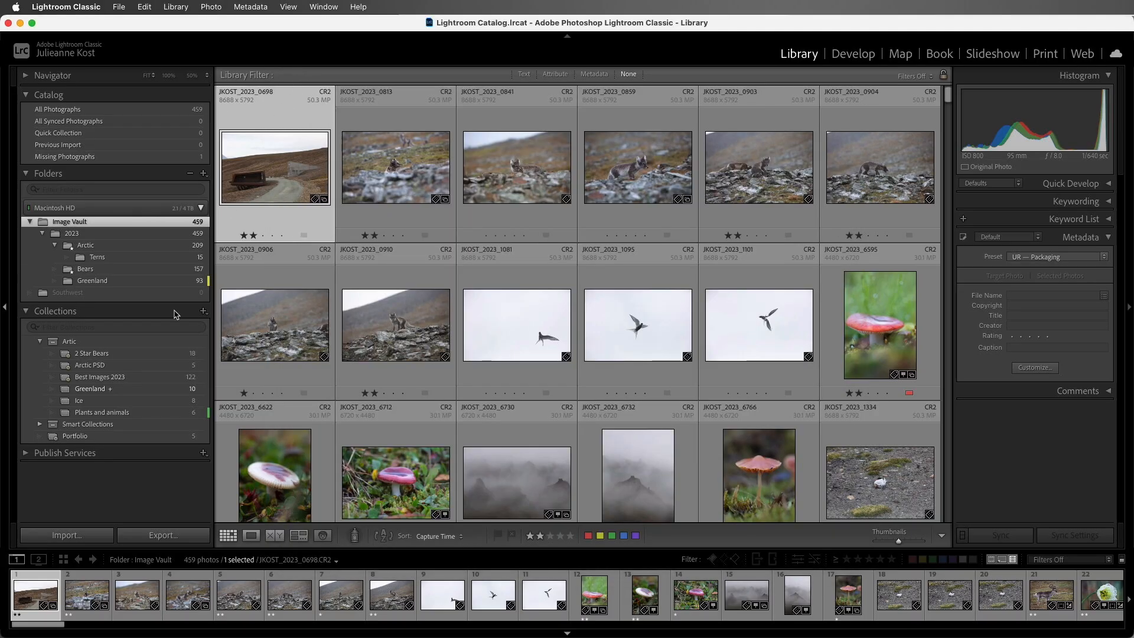
- Open the photo import window and view the available and recent import sources
left_click(90, 536)
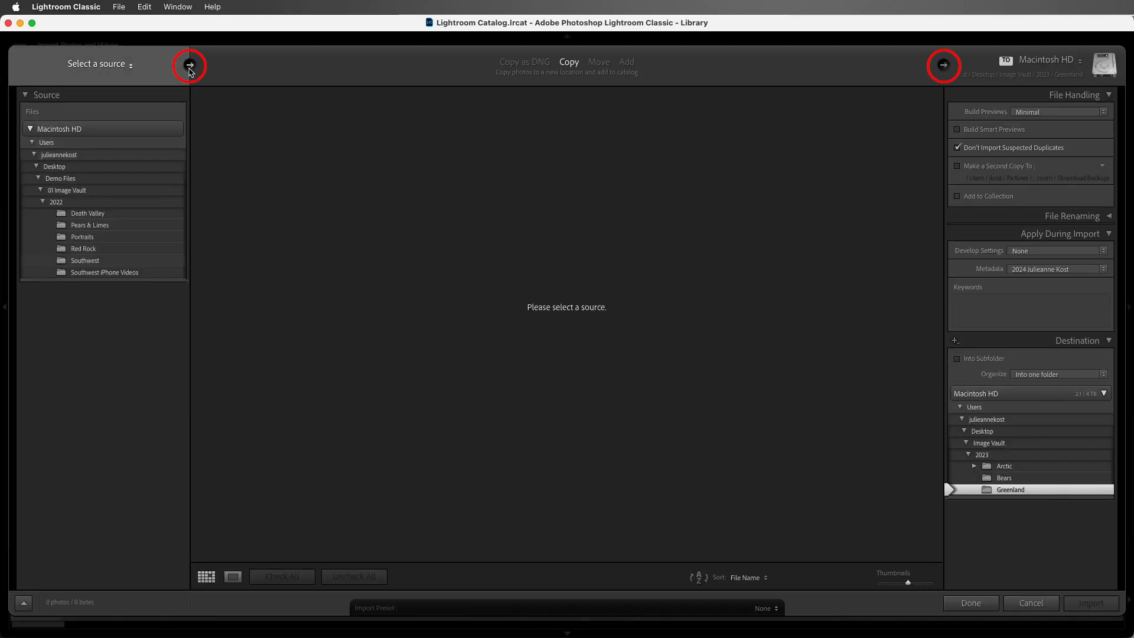
left_click(189, 66)
left_click(190, 67)
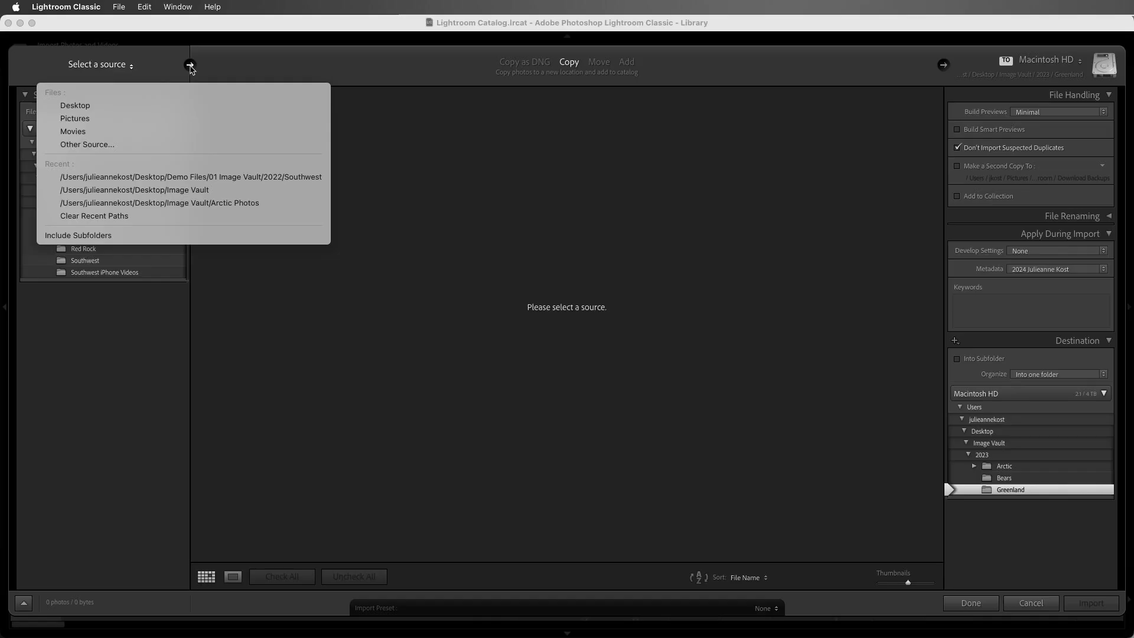
left_click(348, 72)
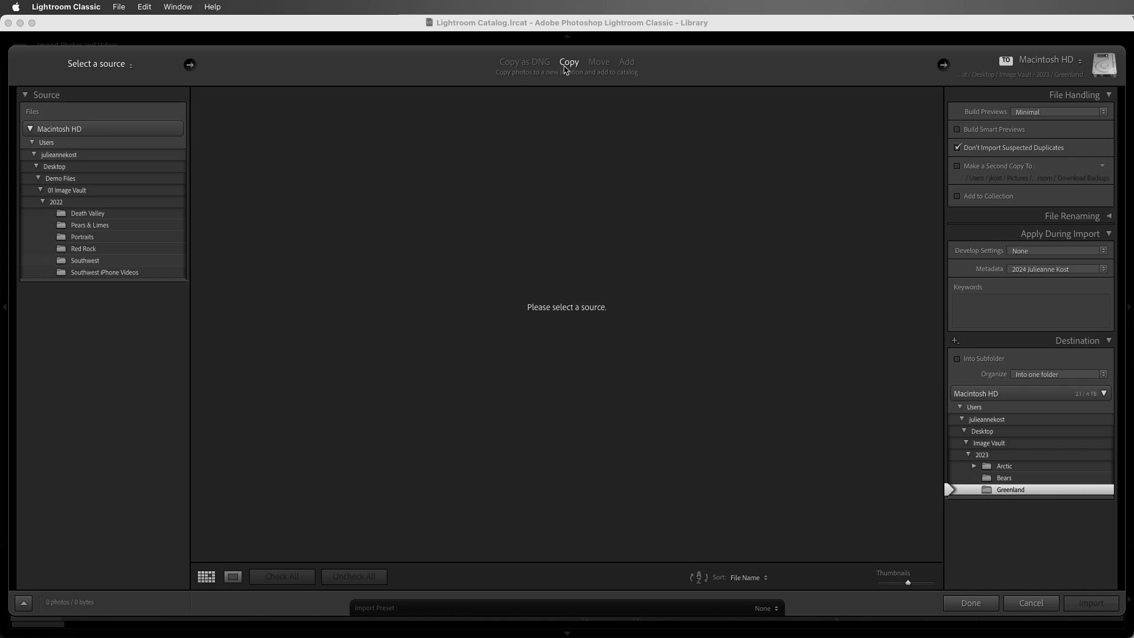
- Try the Add import method, and switch the import method to Move
left_click(626, 63)
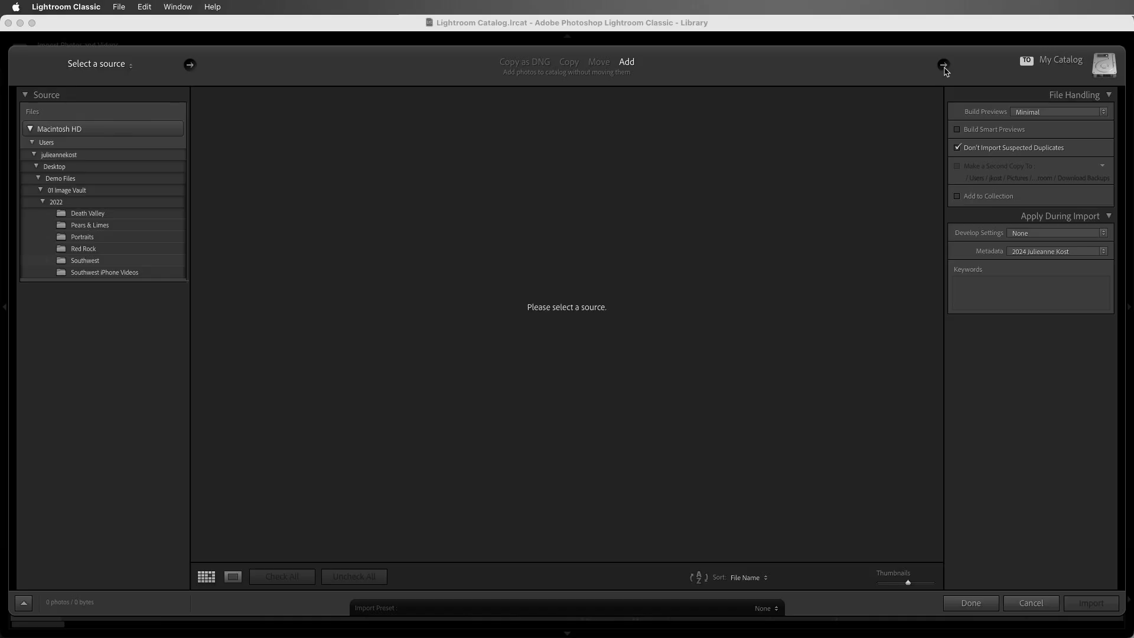
left_click(943, 66)
left_click(606, 65)
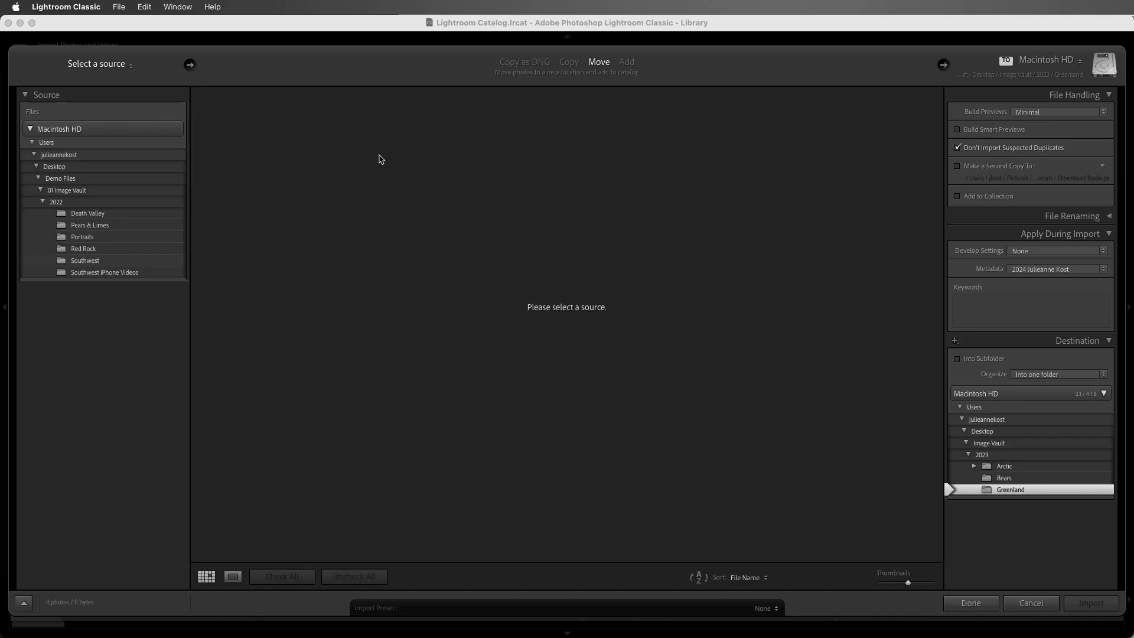
- Display the Australia folder from 01 Image Vault as the import source, and go back up to its parent folder 2016
left_click(52, 192)
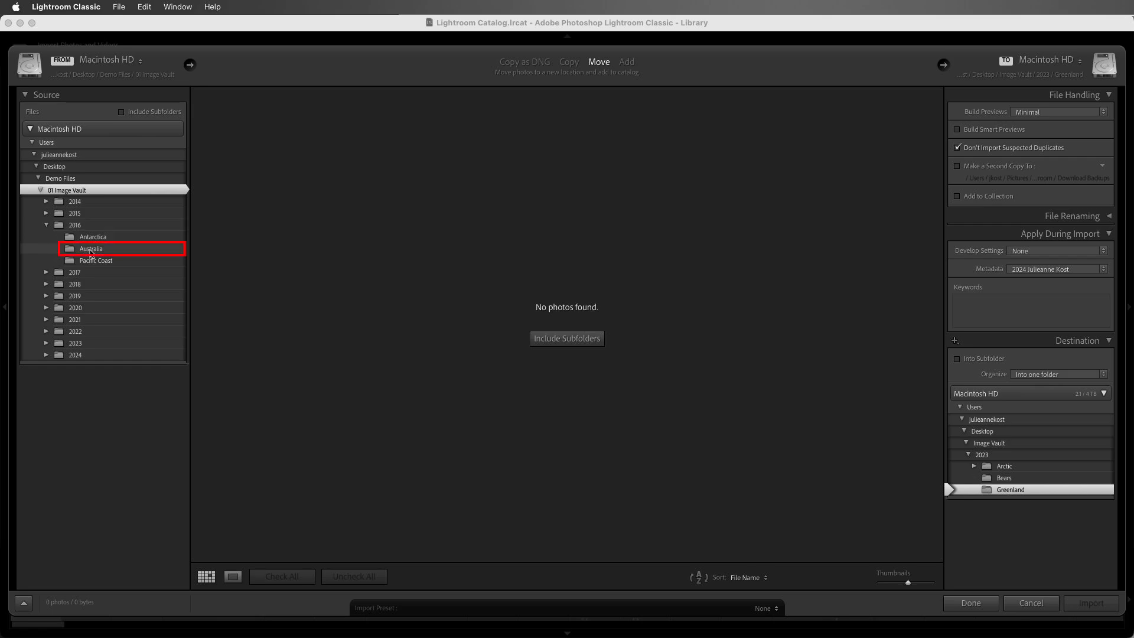
left_click(91, 251)
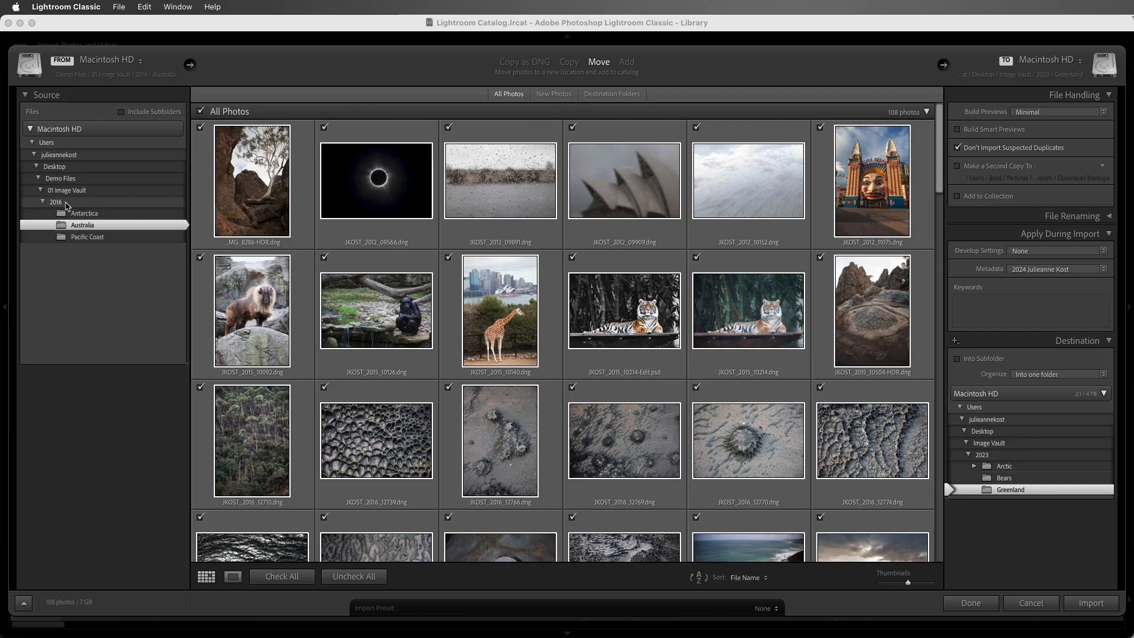
left_click(67, 203)
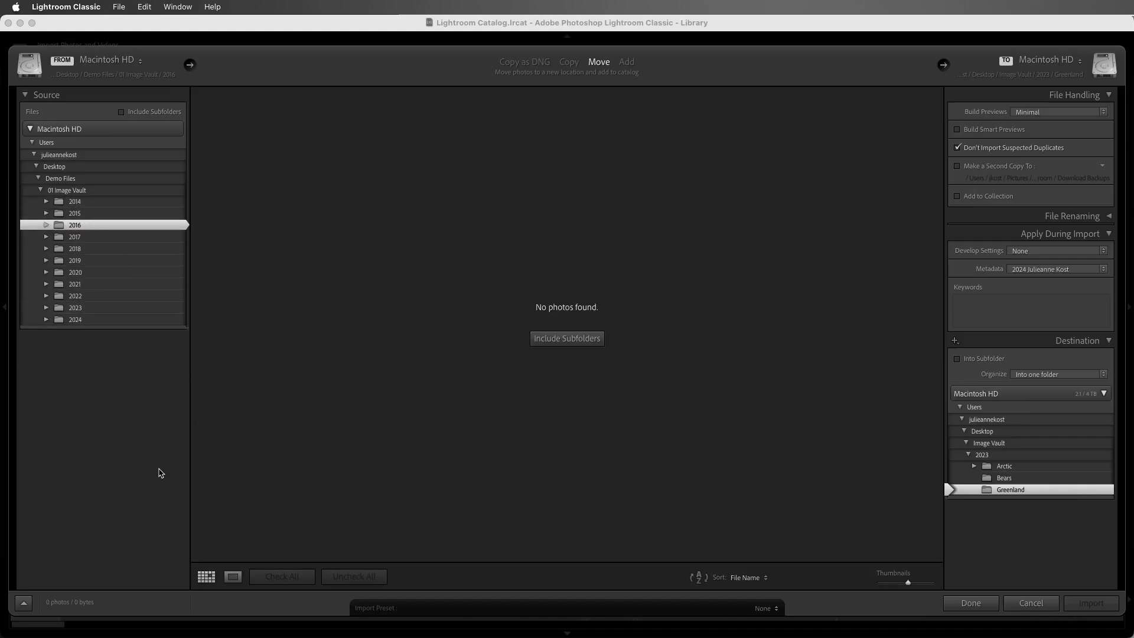
- Collapse the import window to its compact view and restore the full view
left_click(24, 603)
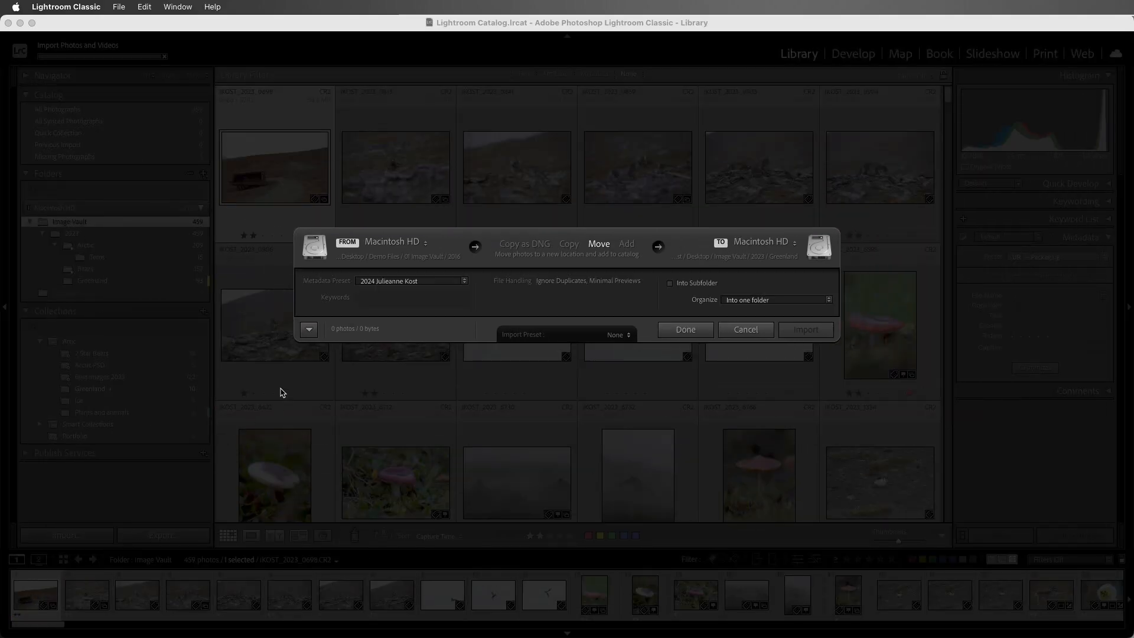
left_click(310, 332)
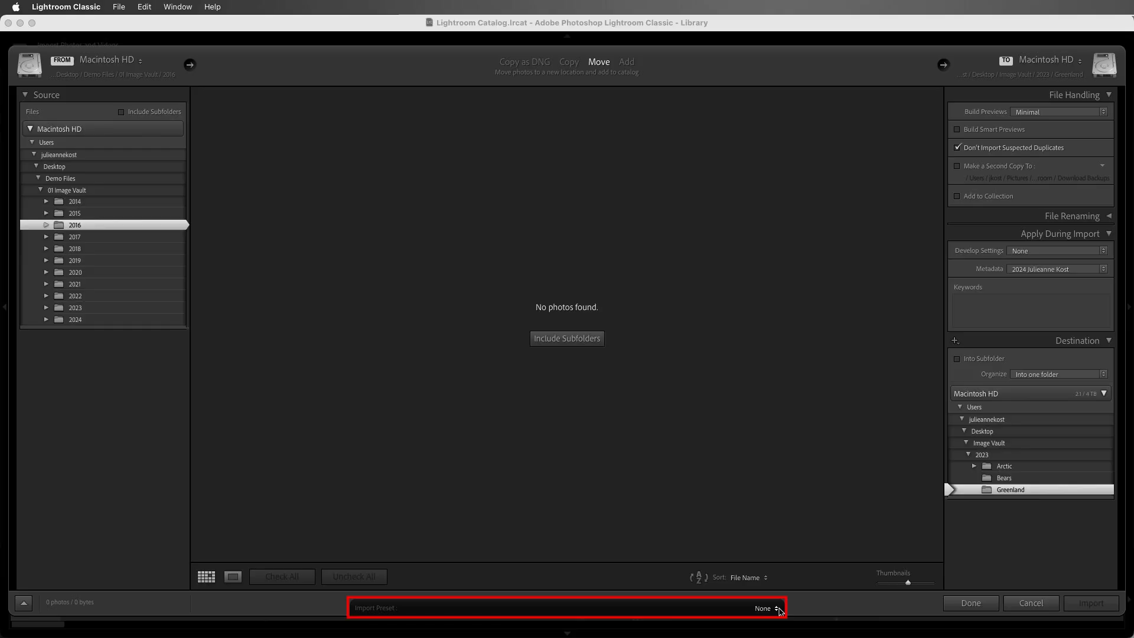
- Apply the import preset Add Photos 1:1 Metadata, and replace it with Copy to 2024 1:1 Metadata
left_click(779, 610)
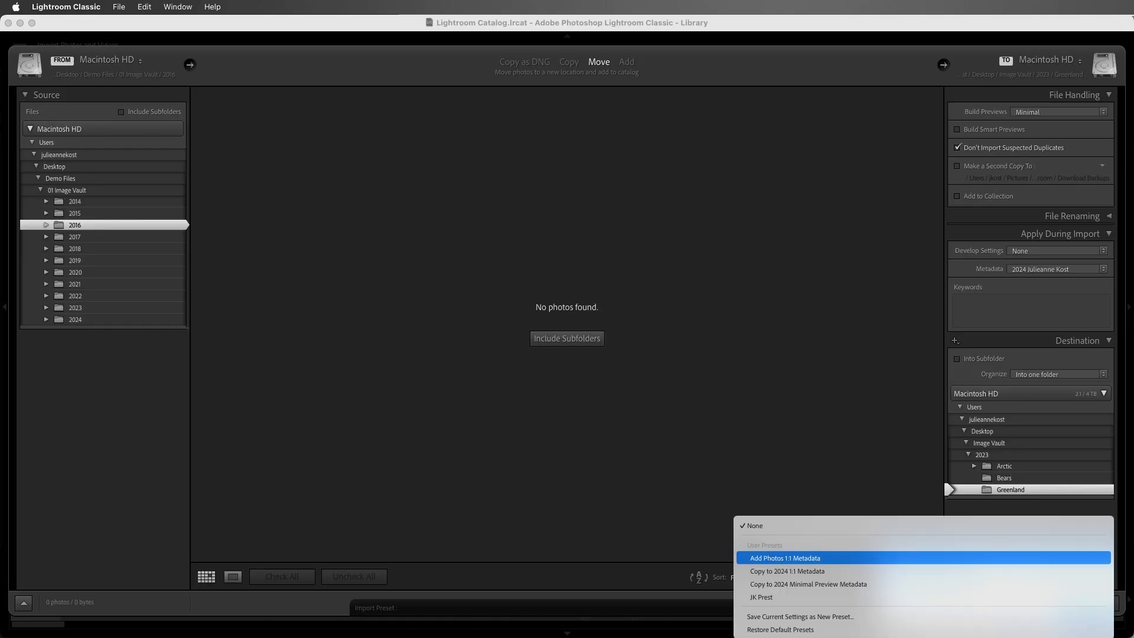
left_click(785, 559)
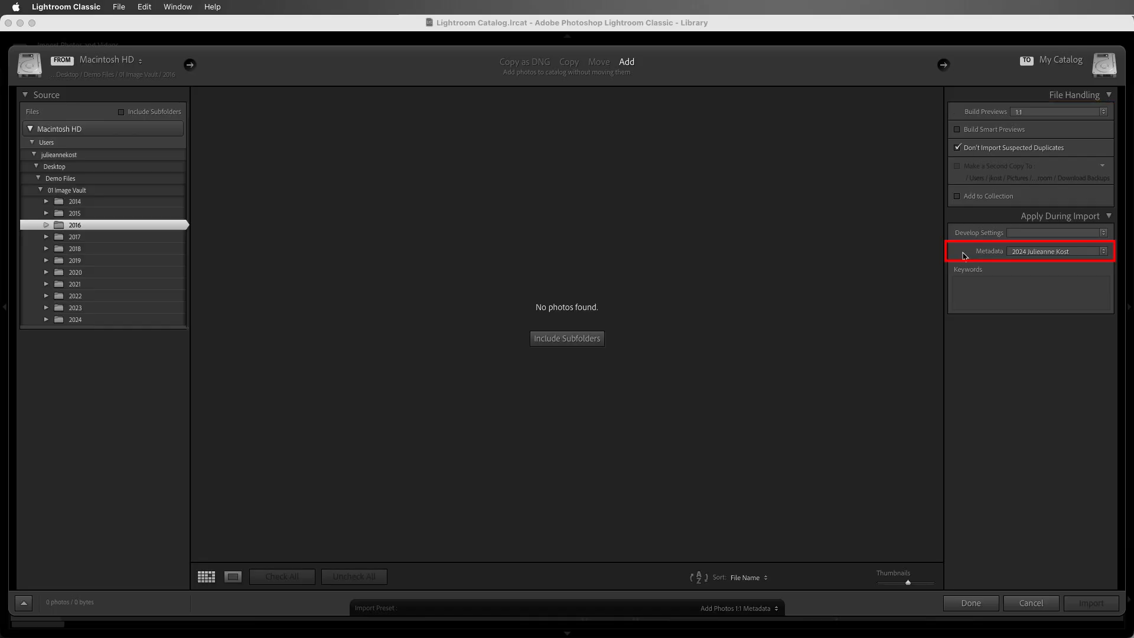
left_click(781, 609)
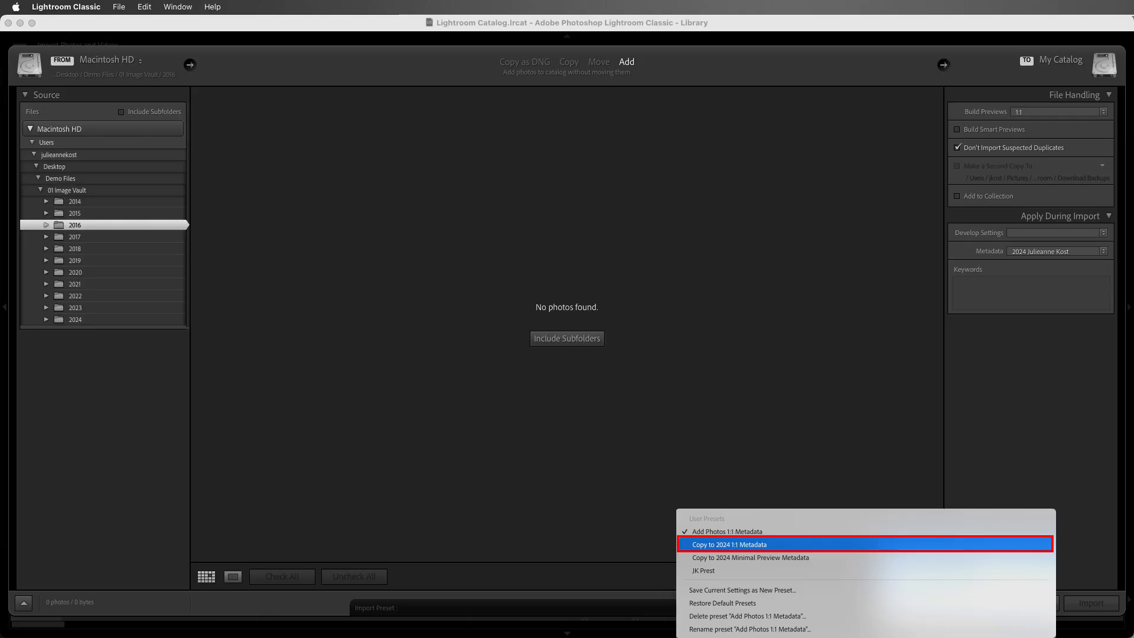
key("Return")
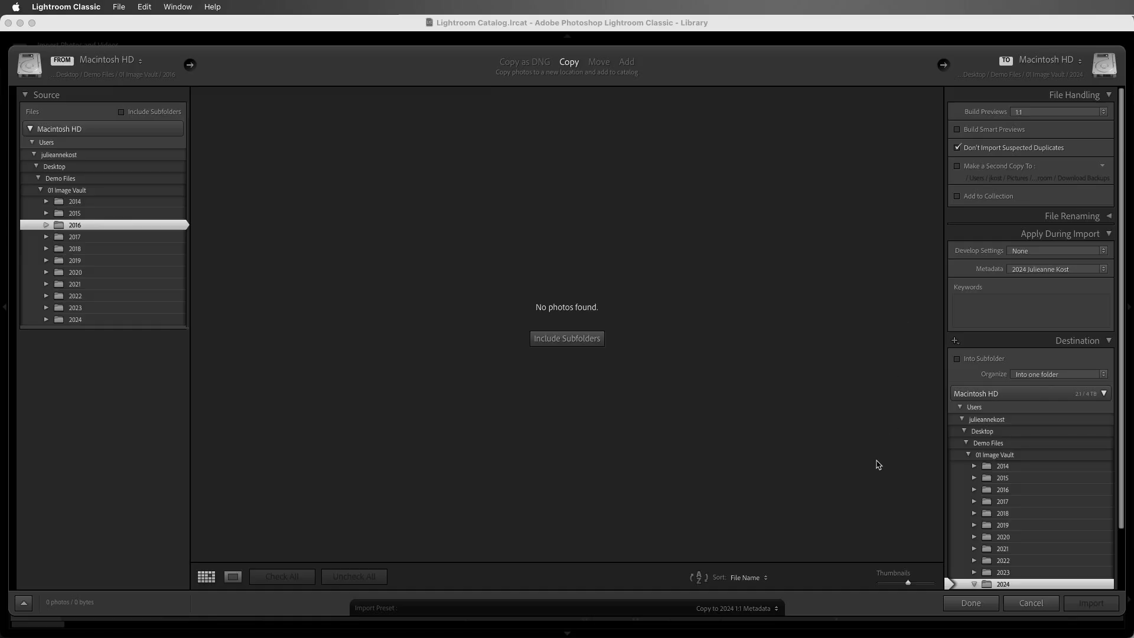
- Save the current import settings as a new preset named "JK Prest" and close the import window without importing
left_click(783, 608)
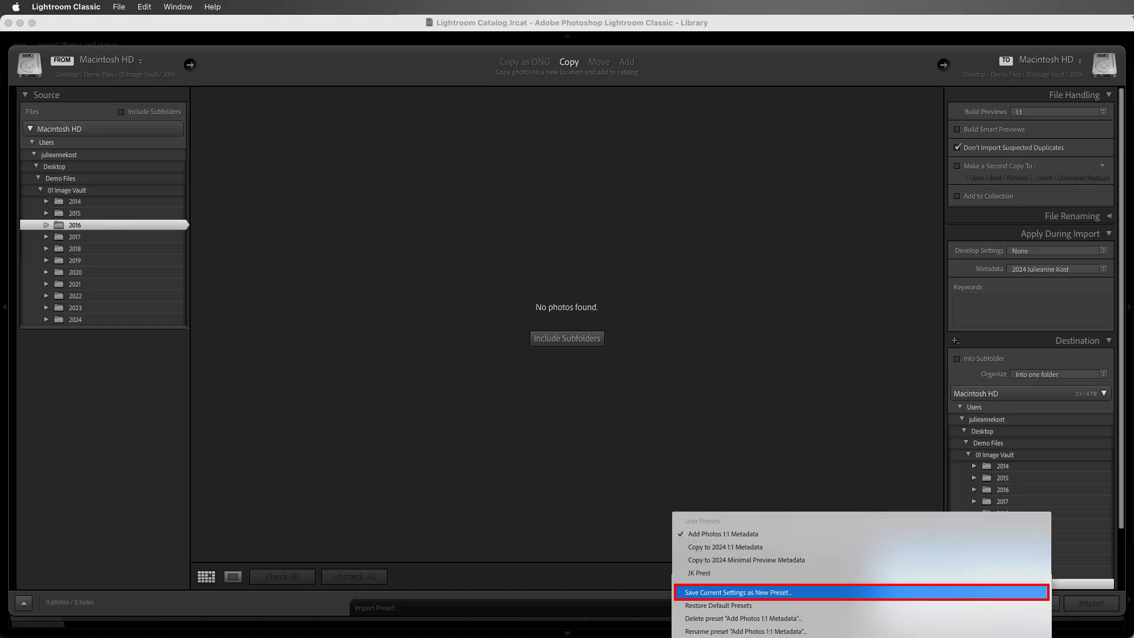
left_click(792, 593)
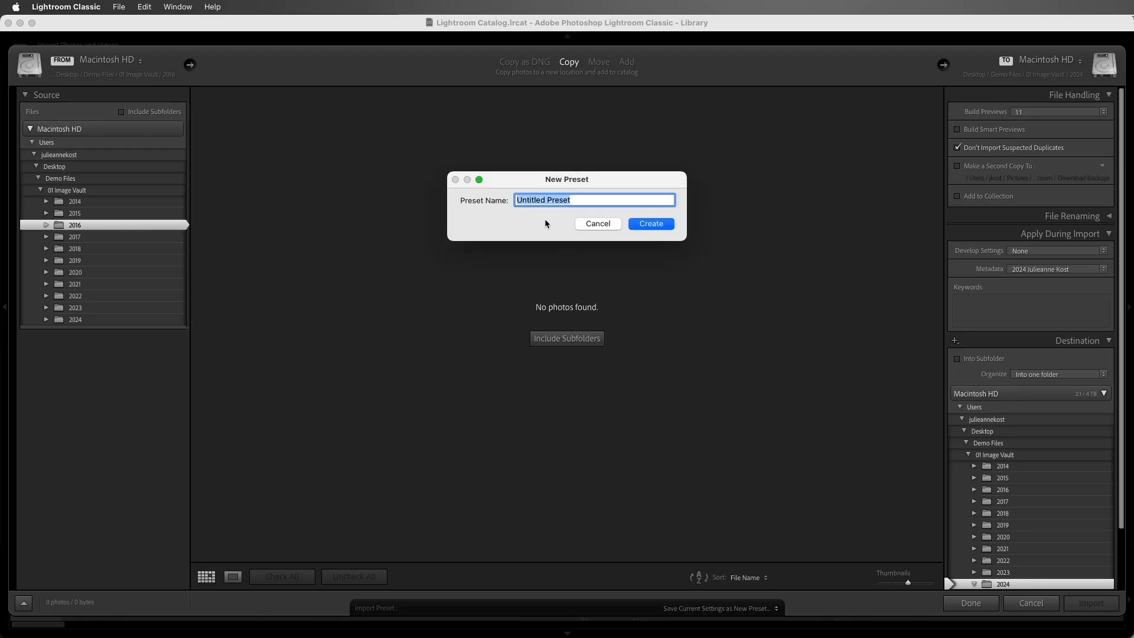
type("JK Prest")
left_click(652, 224)
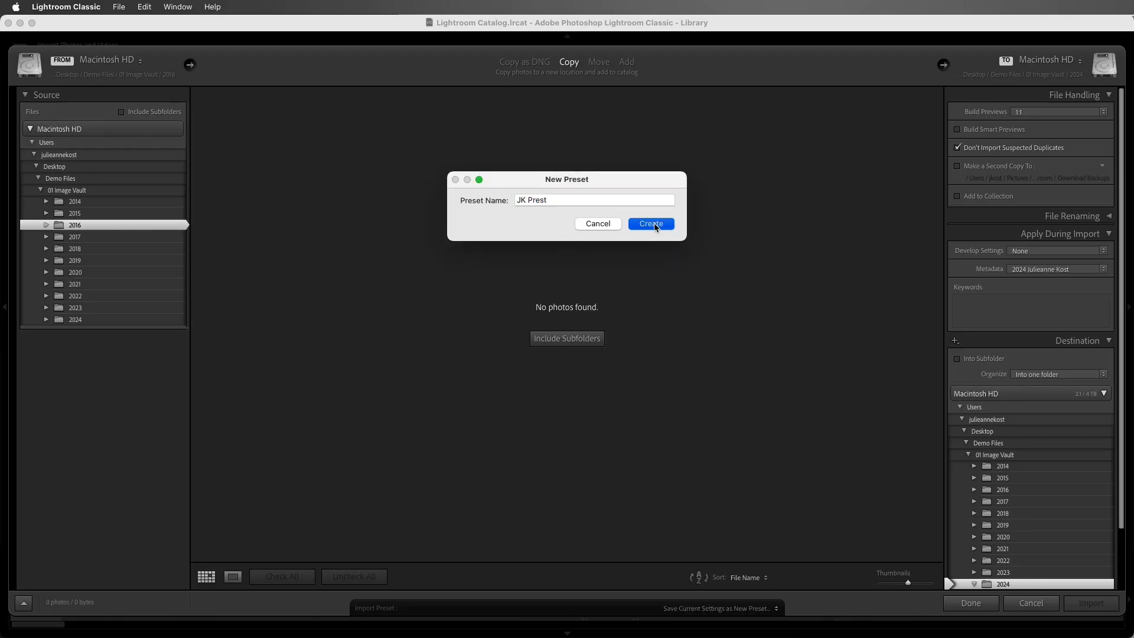
left_click(970, 603)
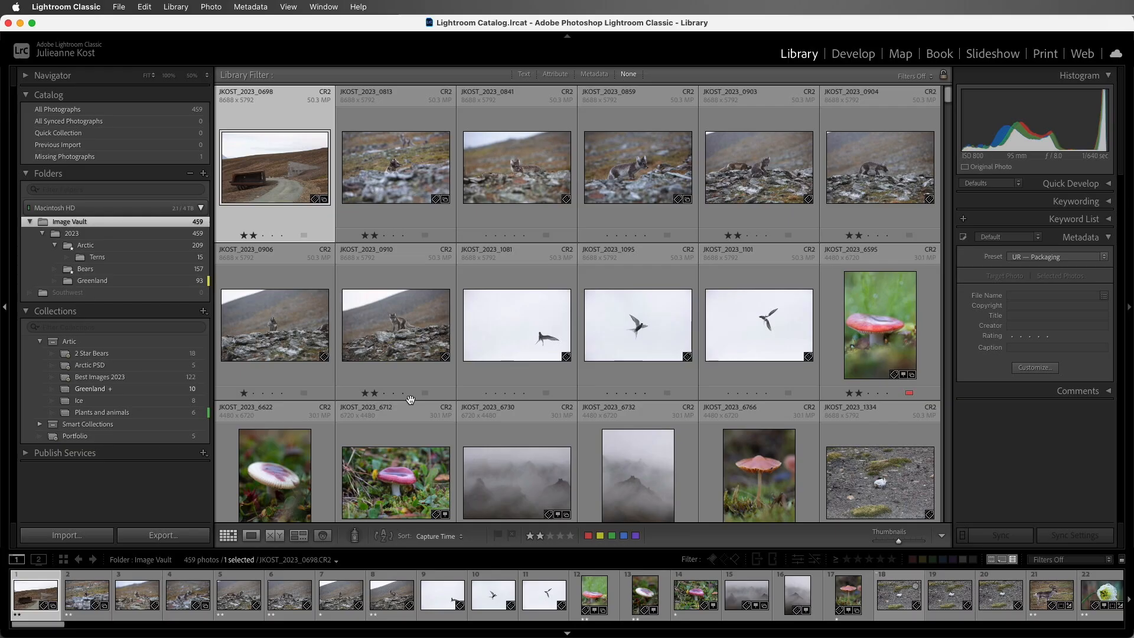
- Open the import window with the Greenland folder as the destination and close it without importing photos
right_click(136, 285)
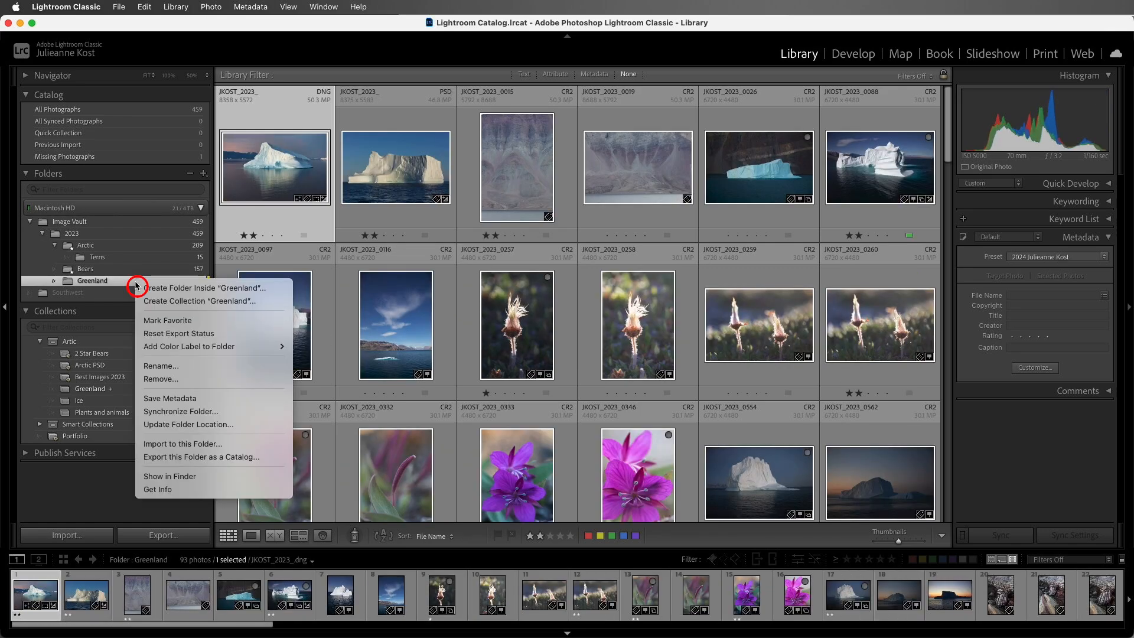
left_click(269, 448)
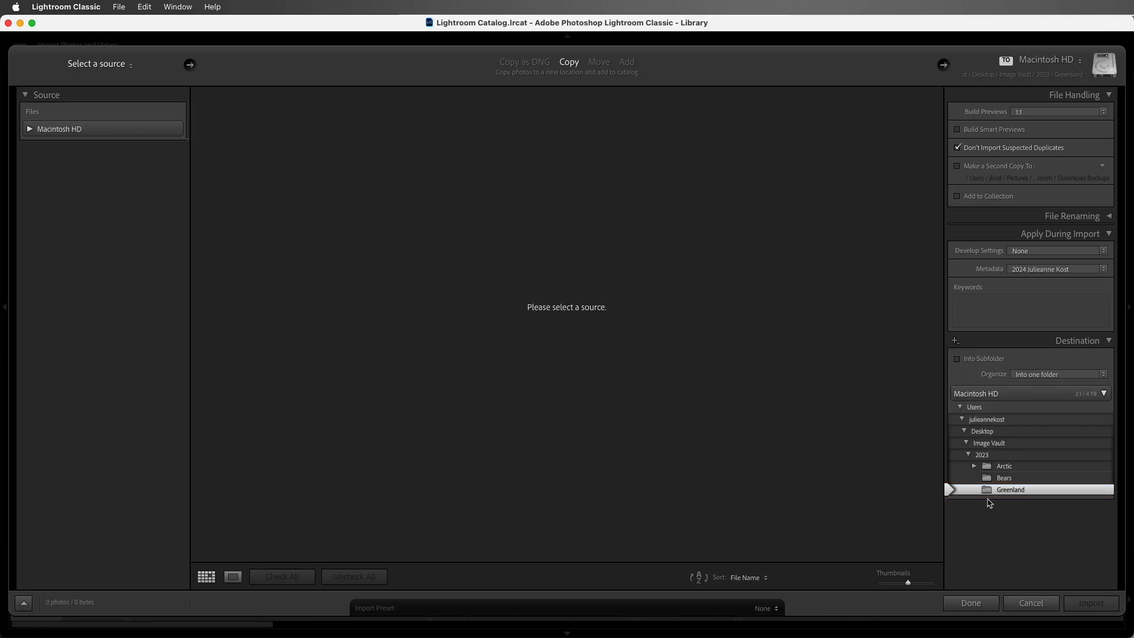
left_click(972, 603)
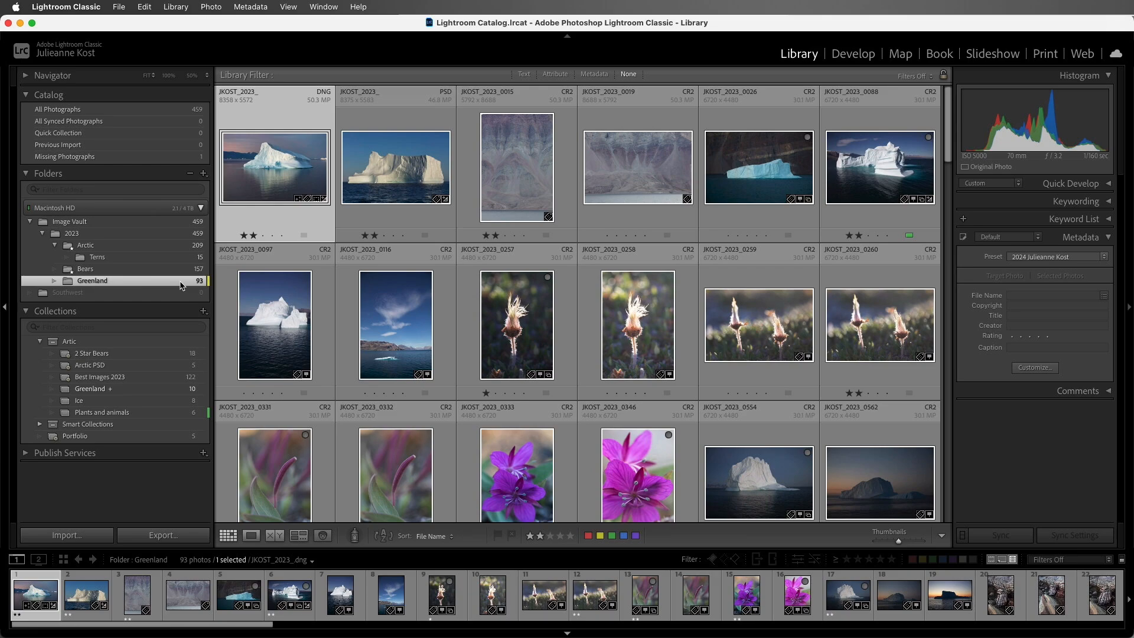
- View the synchronization options for the Greenland folder and close them without synchronizing
right_click(179, 286)
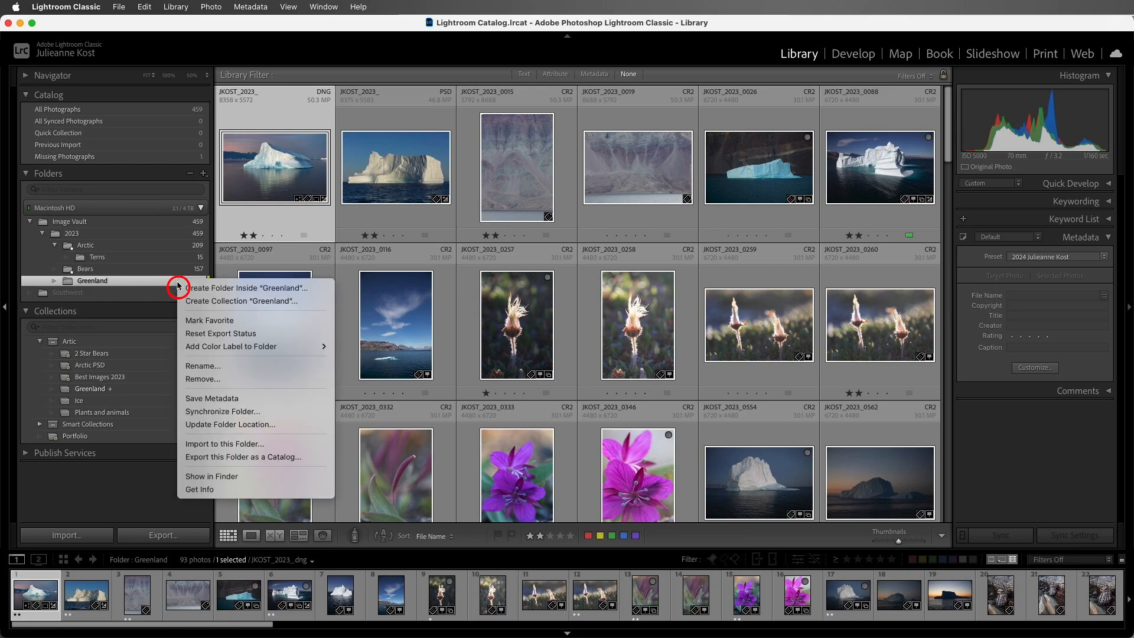
left_click(284, 414)
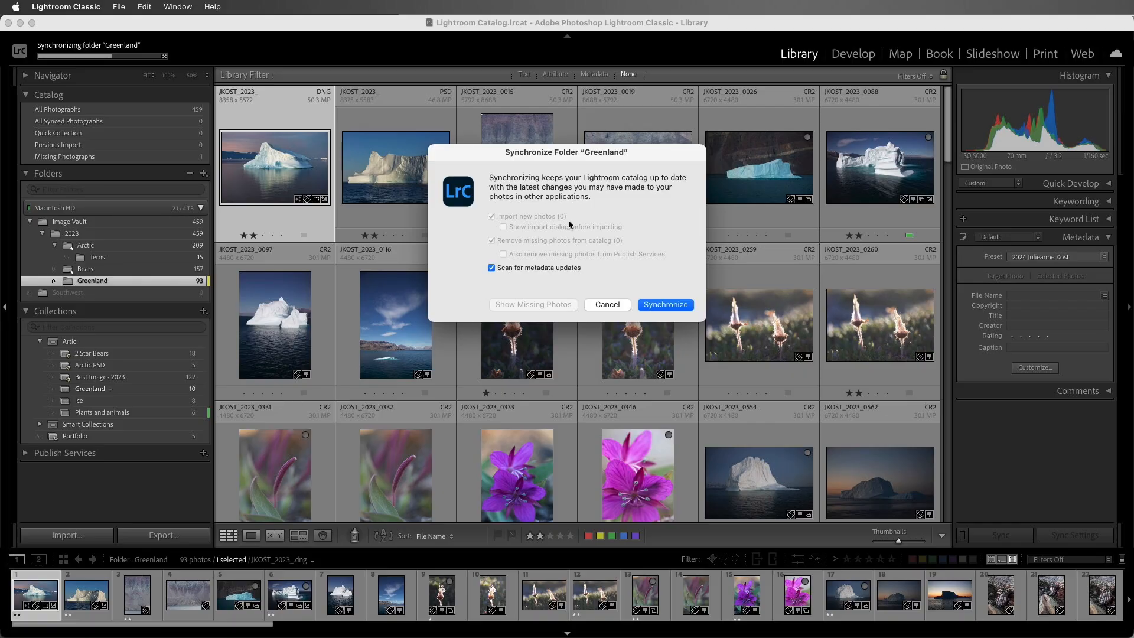
left_click(606, 305)
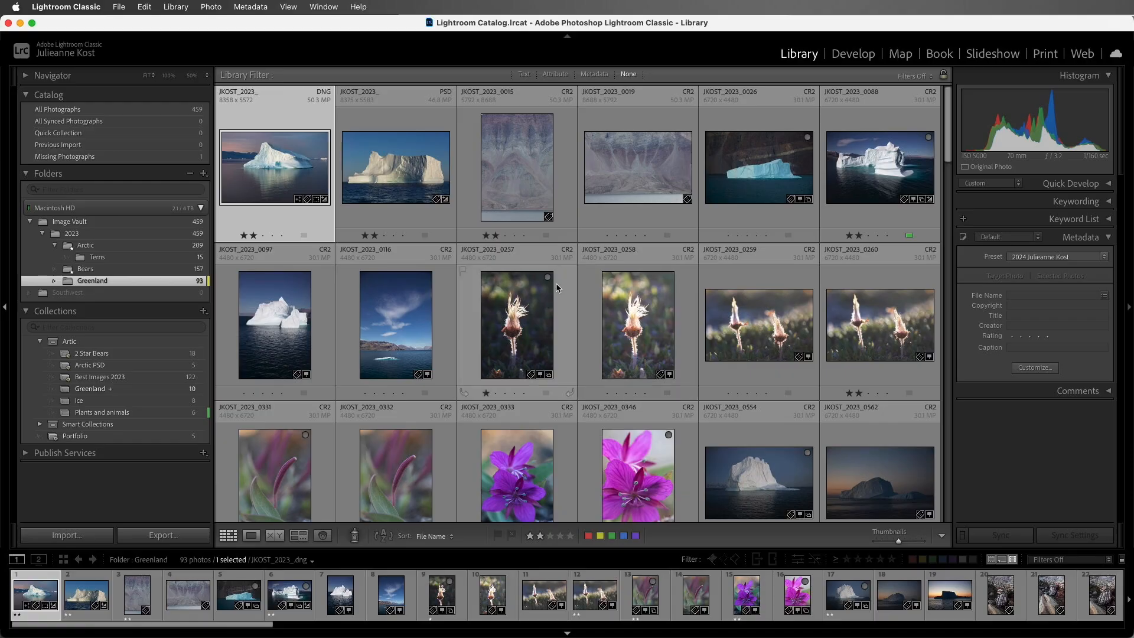
- Open the Auto Import settings and choose the desktop folder "Watched Folder" as the watched folder
left_click(124, 13)
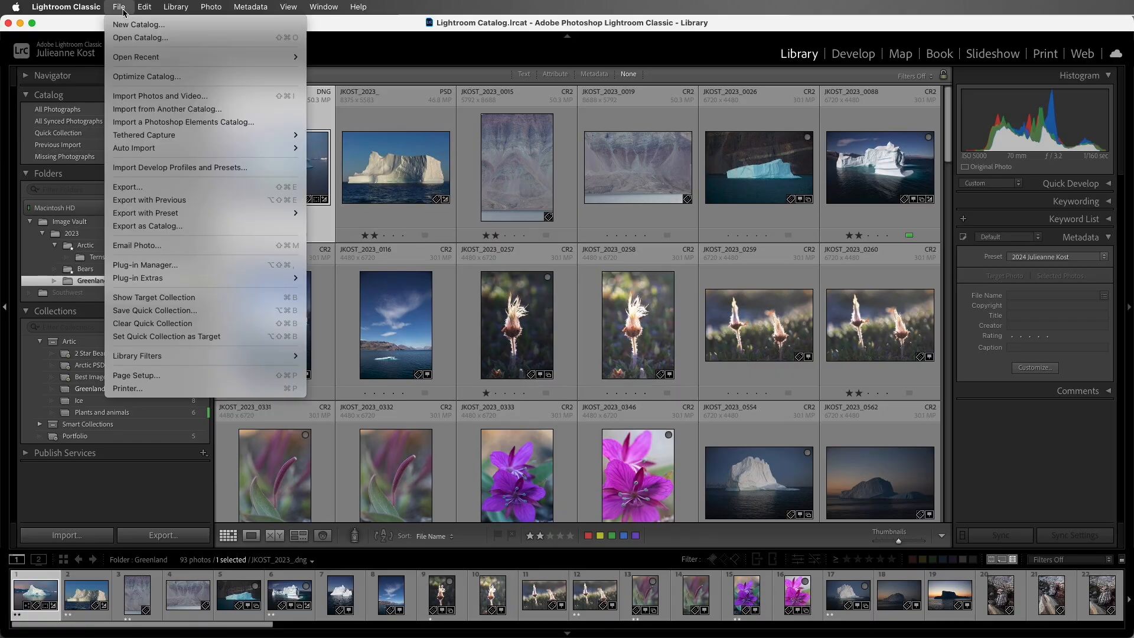
mouse_move(213, 148)
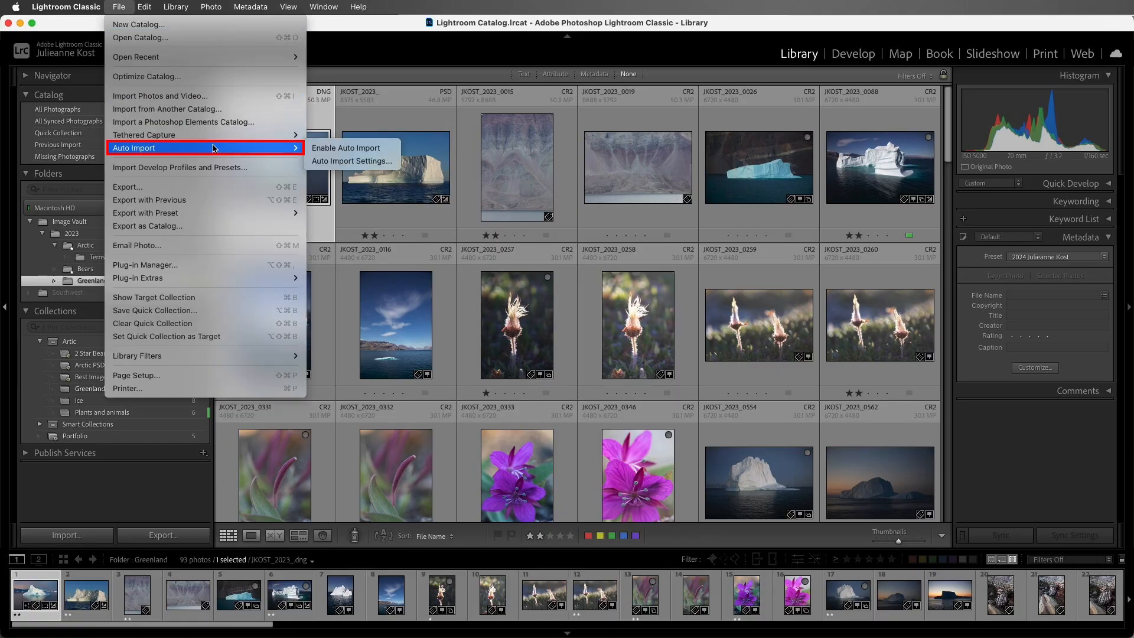
left_click(358, 163)
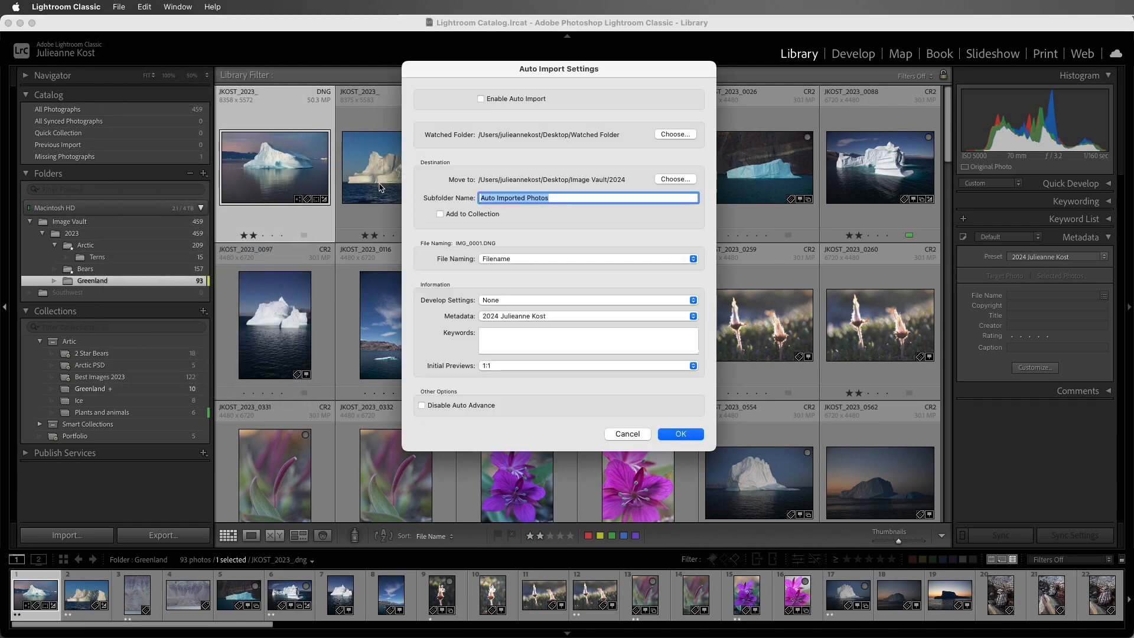
left_click(431, 146)
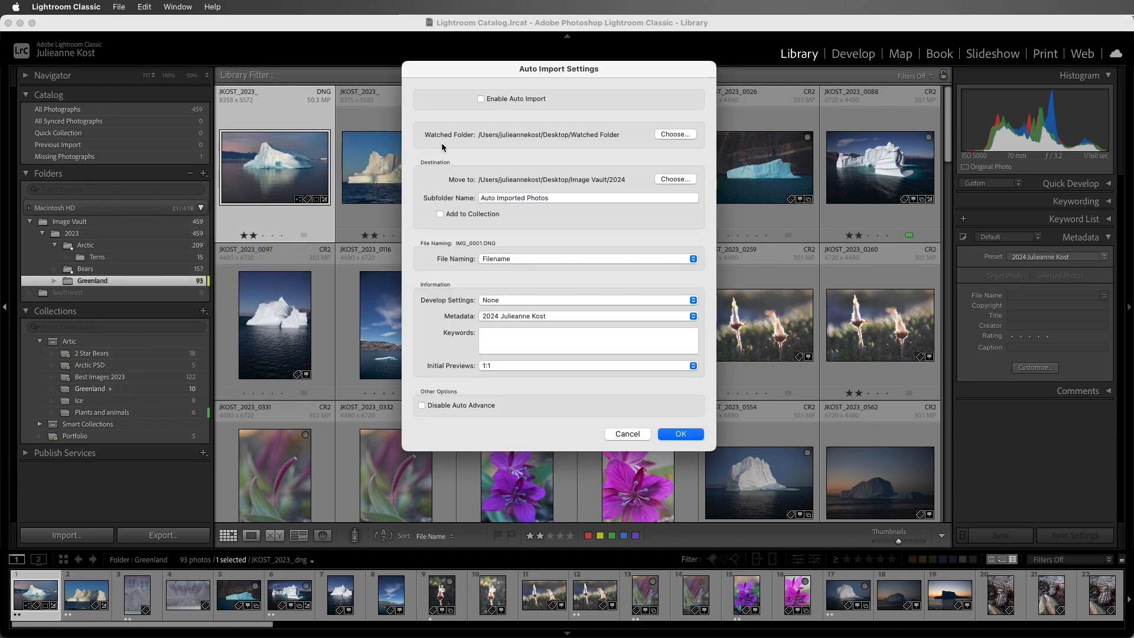
left_click(675, 135)
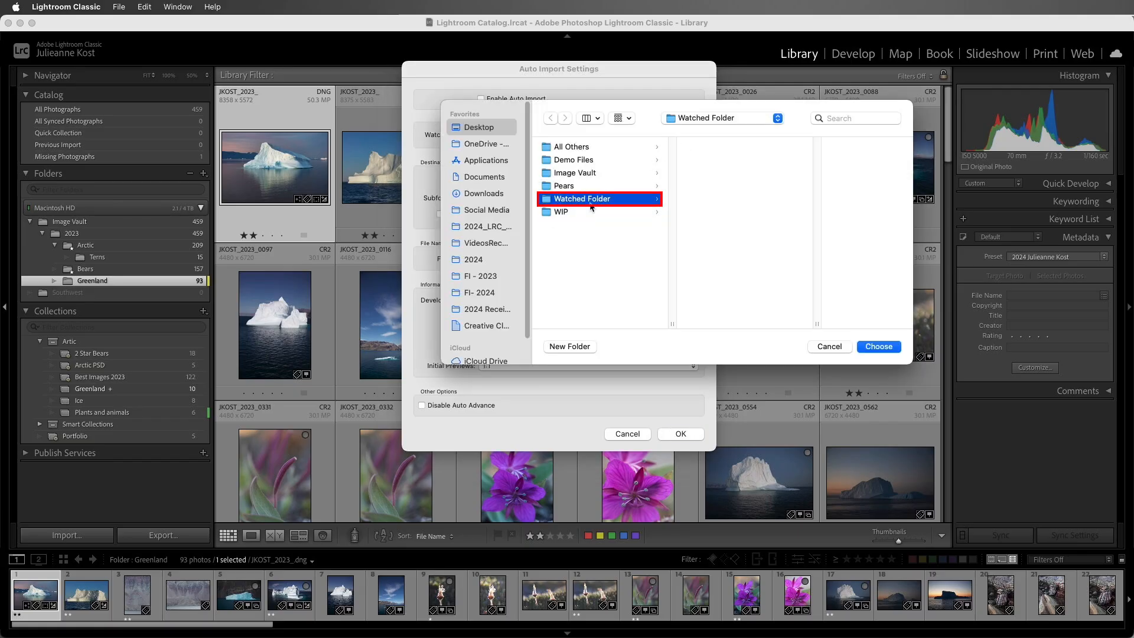
left_click(871, 347)
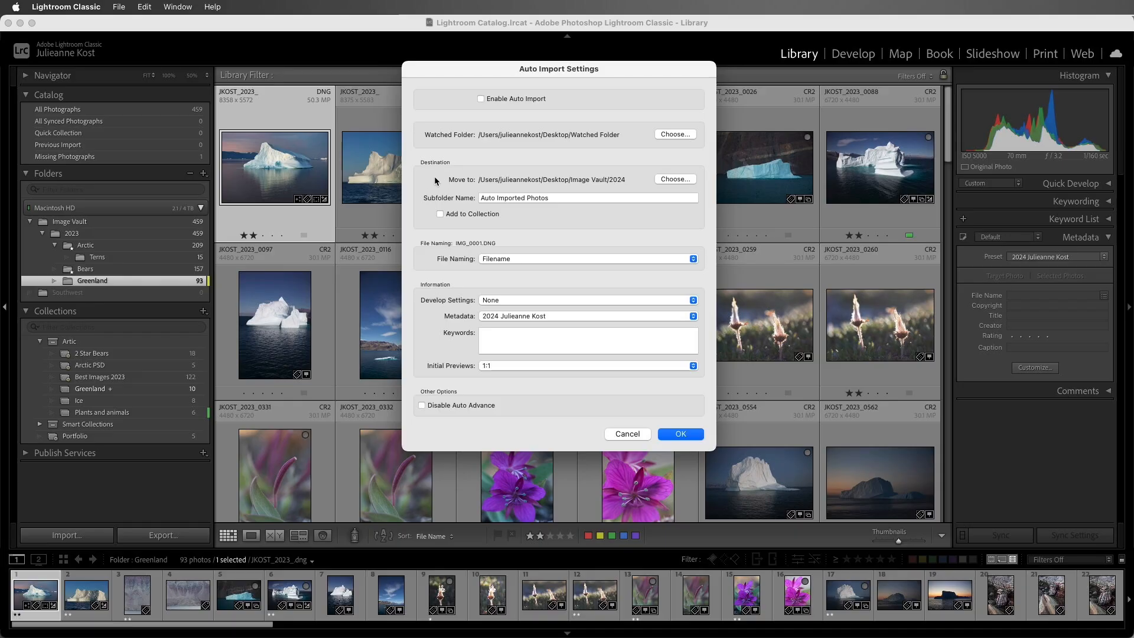
- Choose the 2024 folder inside Image Vault as the destination for automatically imported photos
left_click(684, 180)
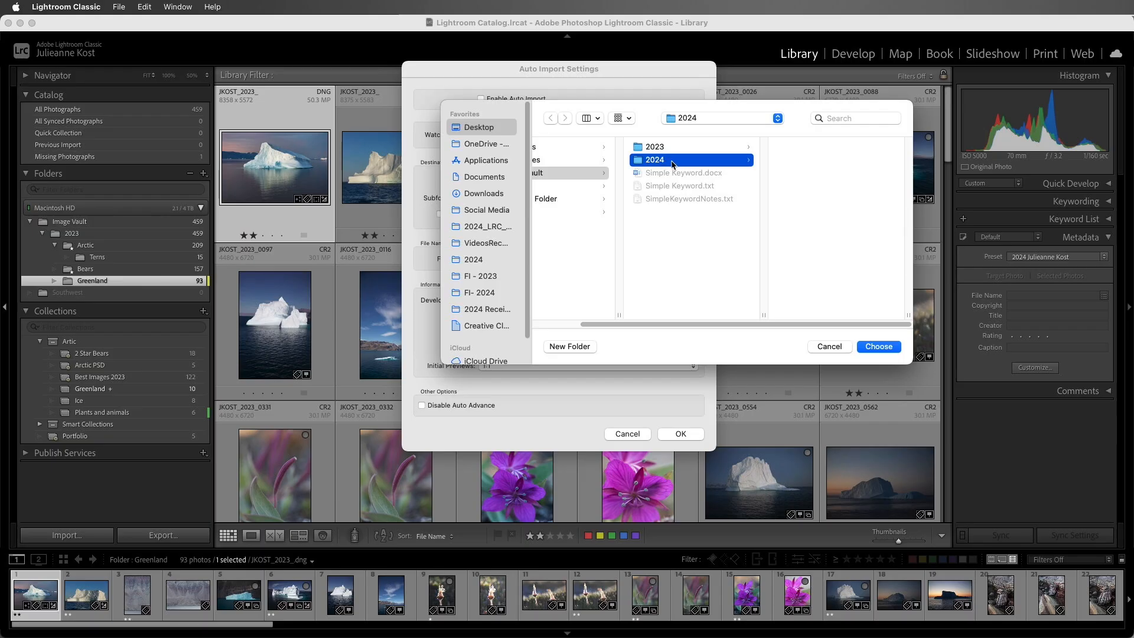
left_click(573, 175)
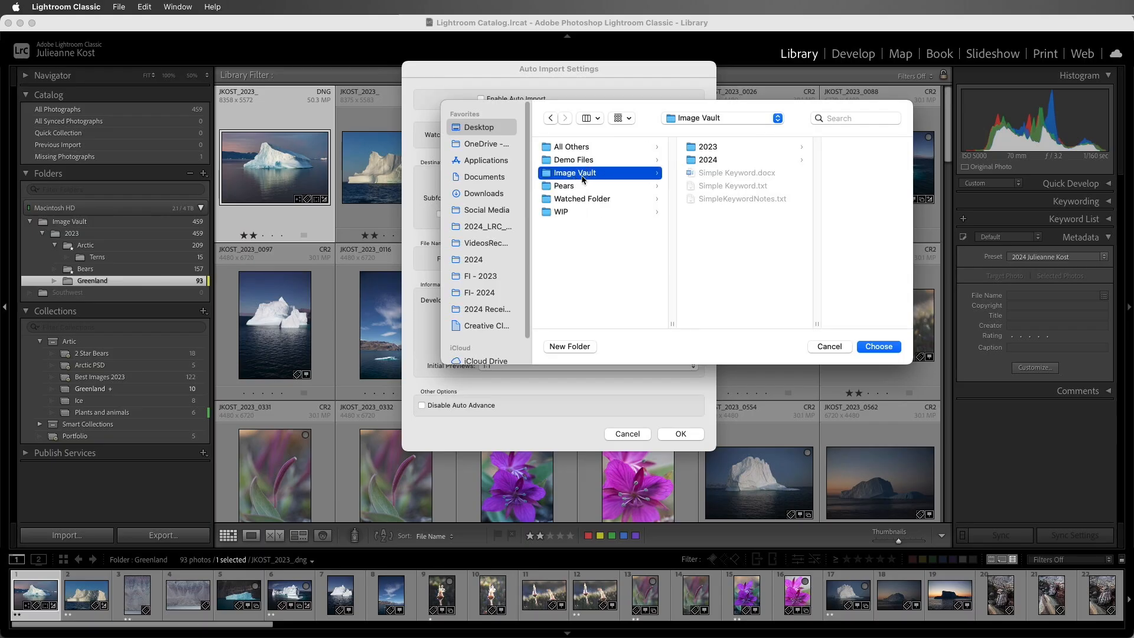
left_click(722, 160)
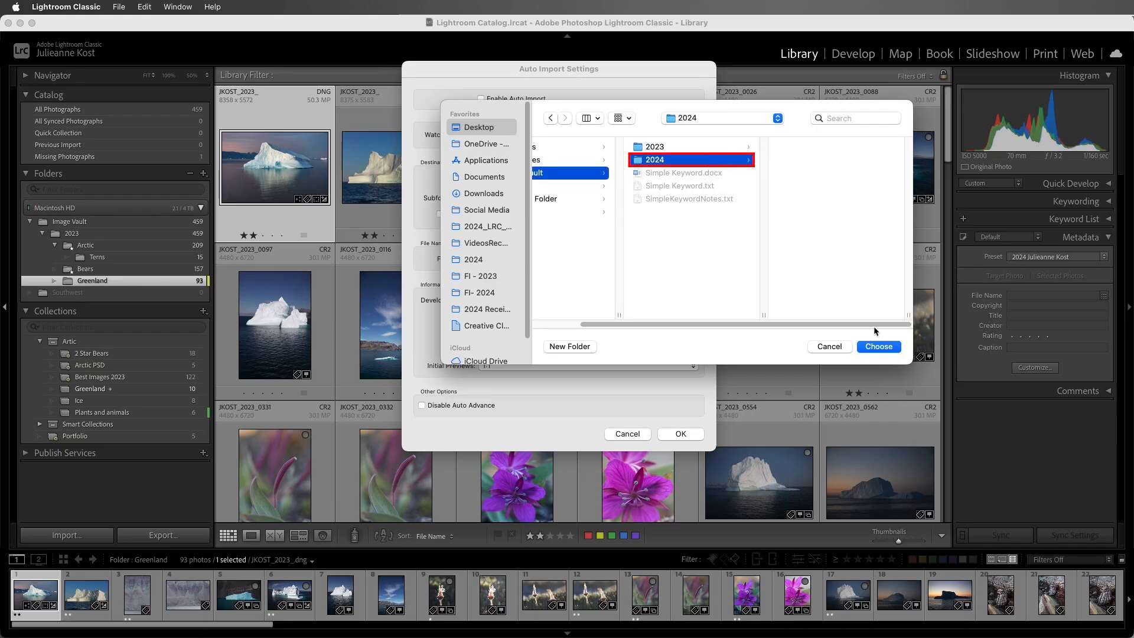
left_click(875, 348)
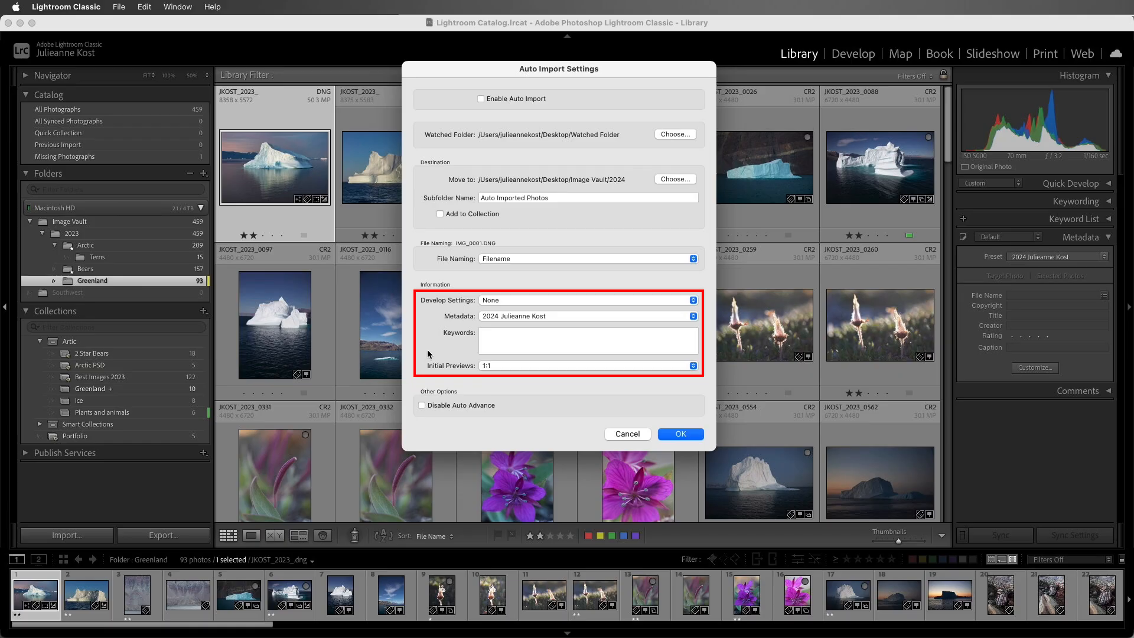
- Set the initial previews to 1:1 and accept the Auto Import settings
left_click(539, 367)
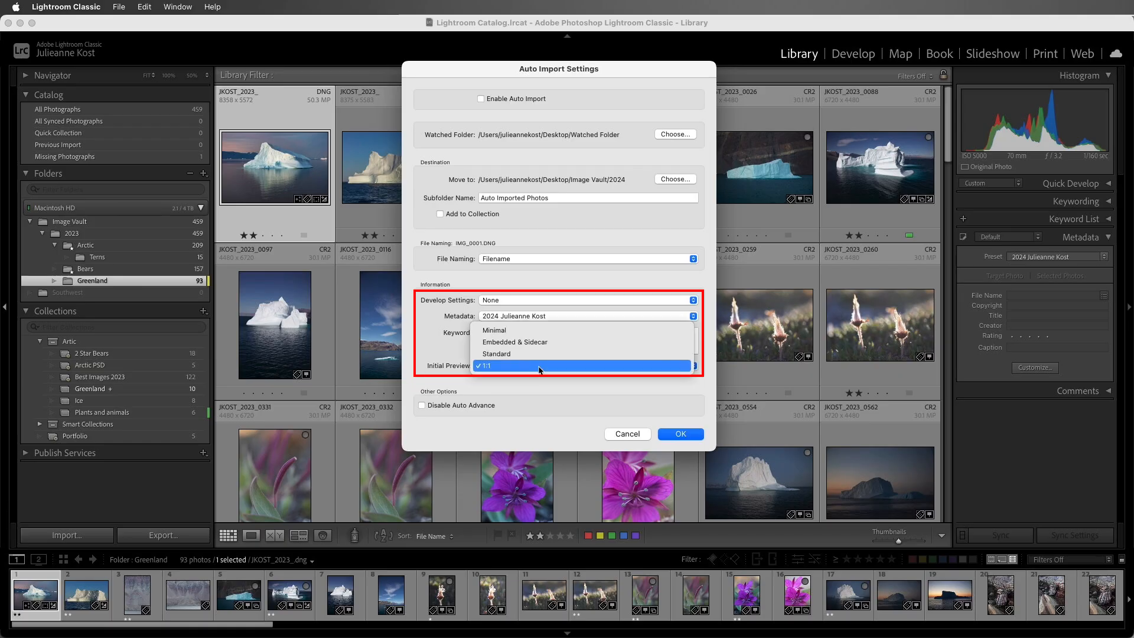
left_click(539, 369)
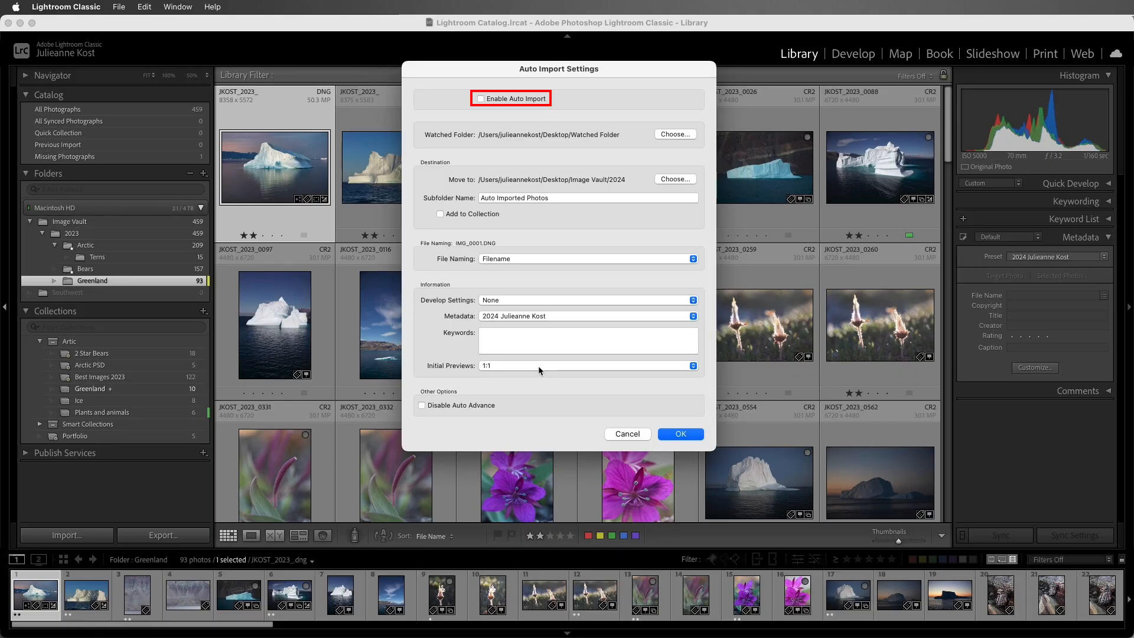
left_click(680, 434)
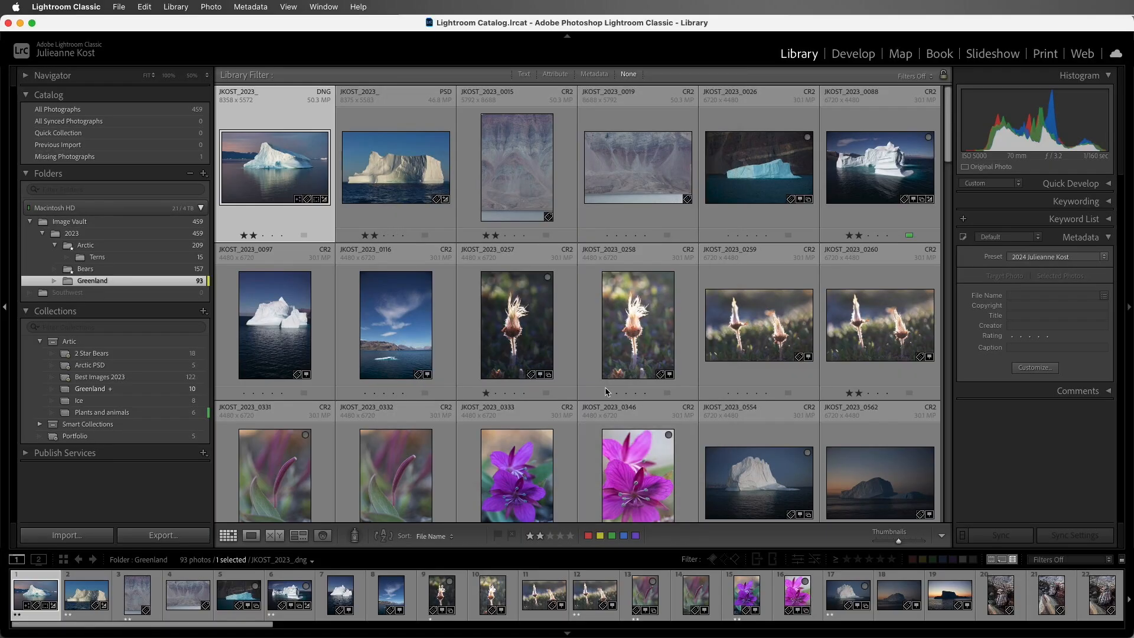
- Enable Auto Import for the watched folder
left_click(120, 7)
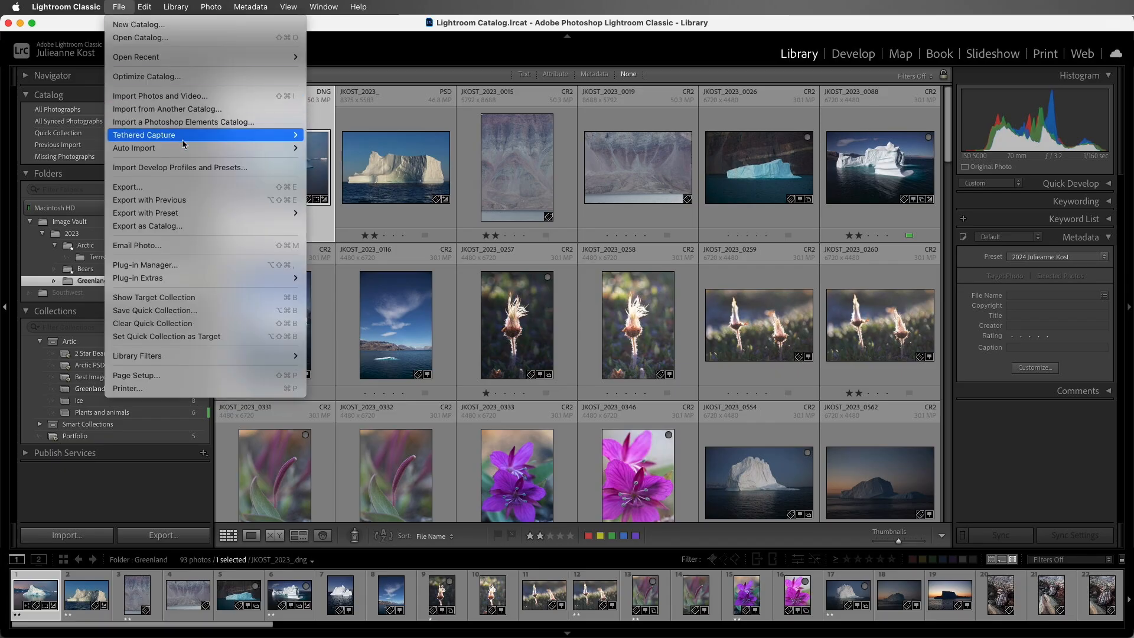
mouse_move(184, 148)
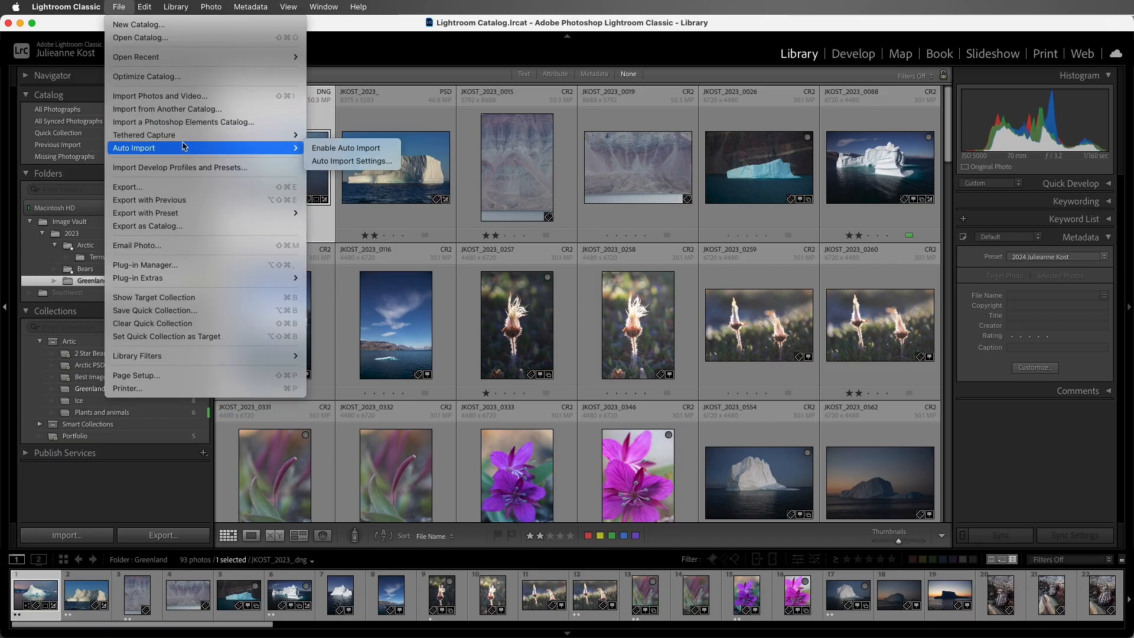
left_click(352, 149)
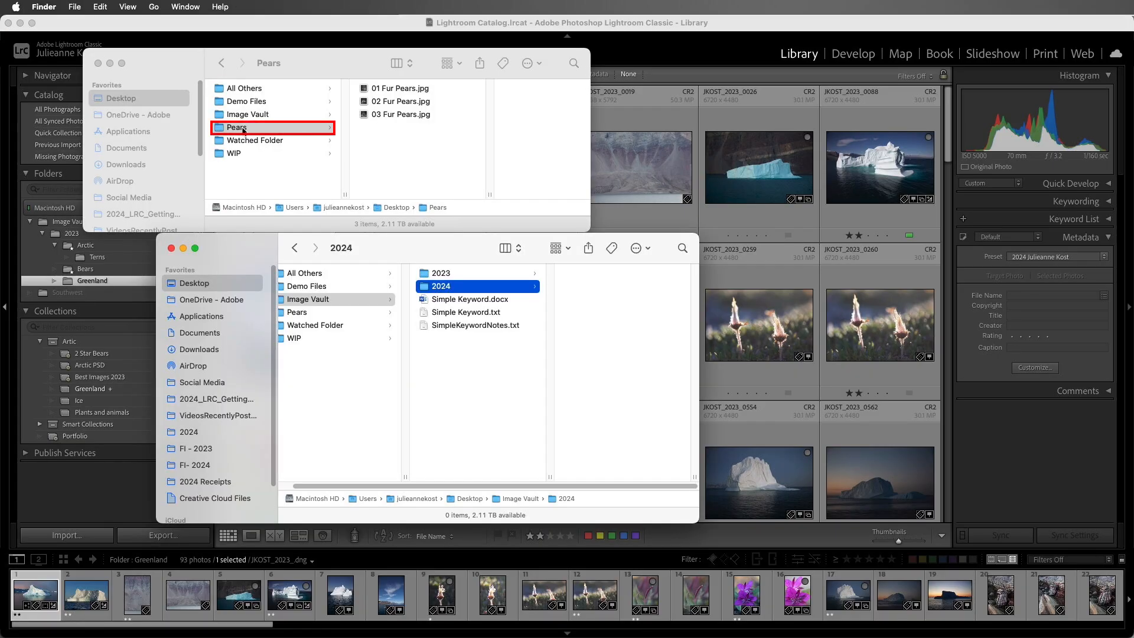
- In Finder, move the three Fur Pears JPG files from the Pears folder into Watched Folder and open that folder
left_click(391, 140)
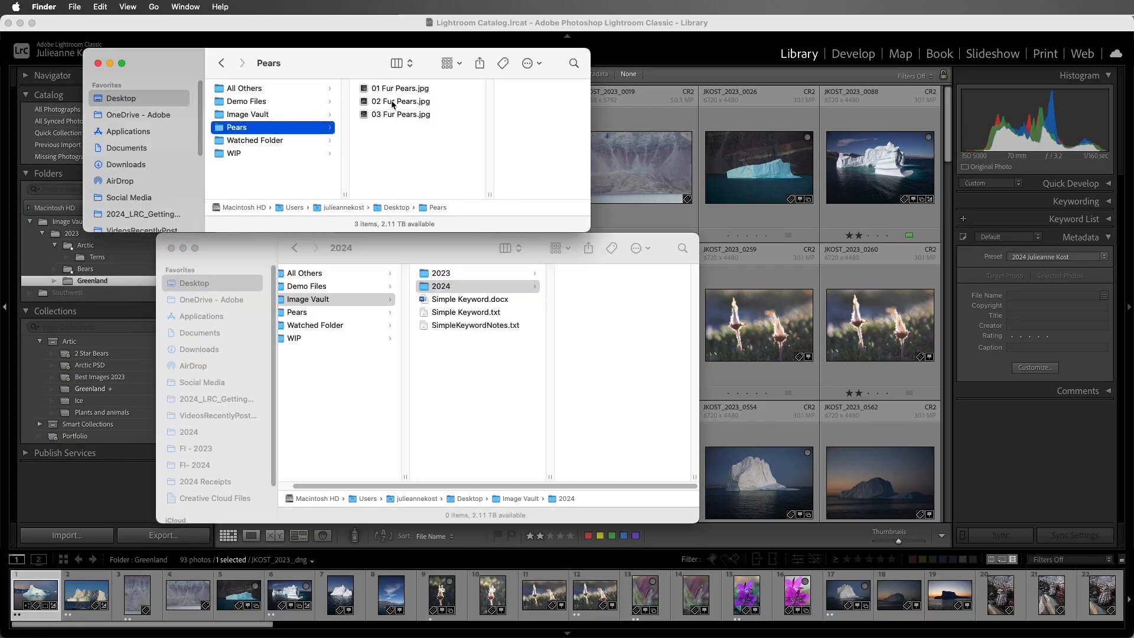
left_click_drag(391, 139, 223, 145)
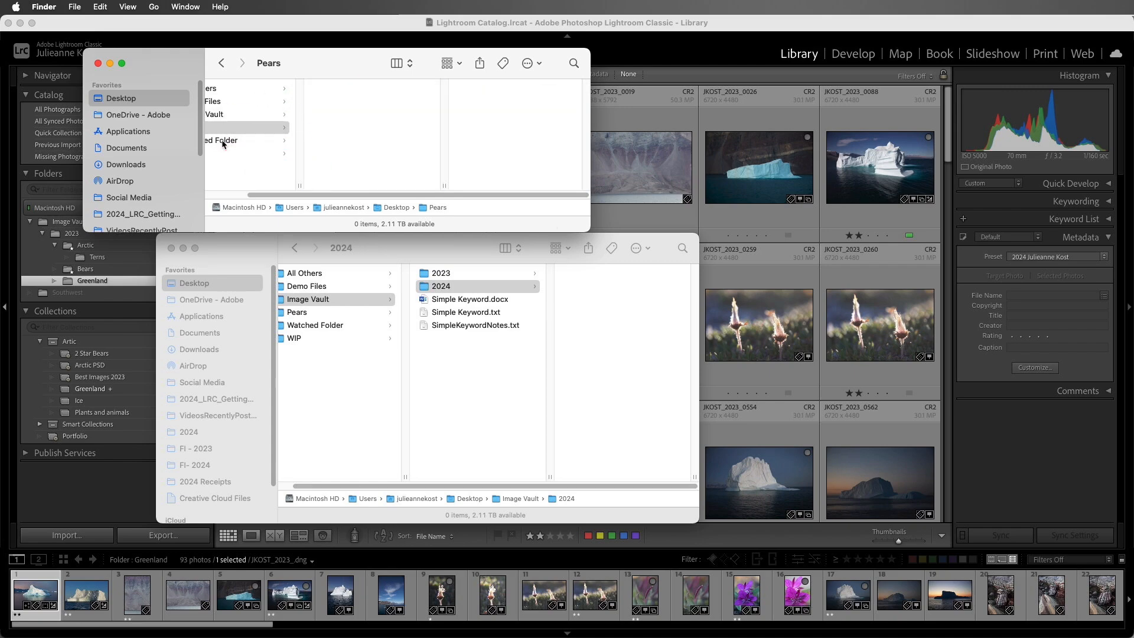
left_click(223, 143)
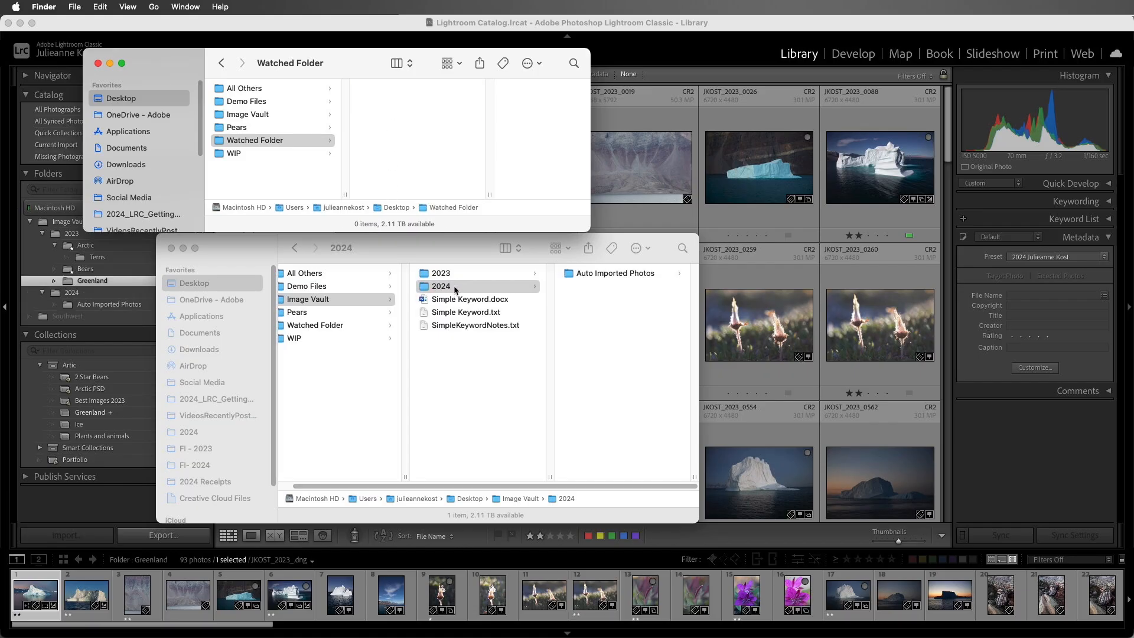
- Check the Auto Imported Photos folder inside 2024 in Finder, then view the same folder's photos in Lightroom Classic
left_click(604, 276)
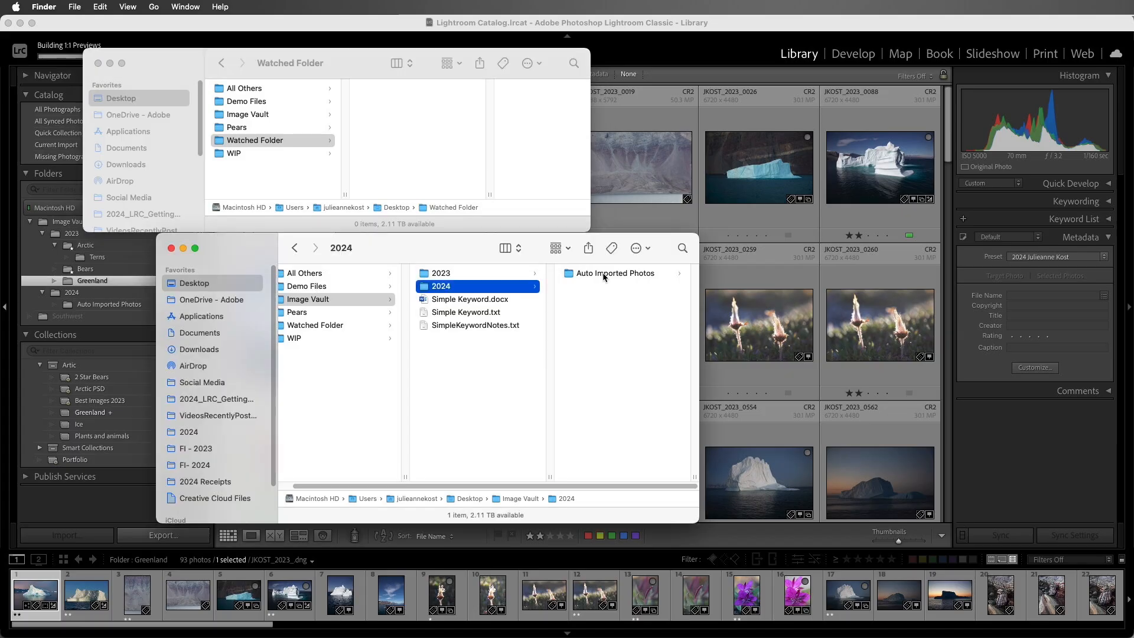
left_click(604, 276)
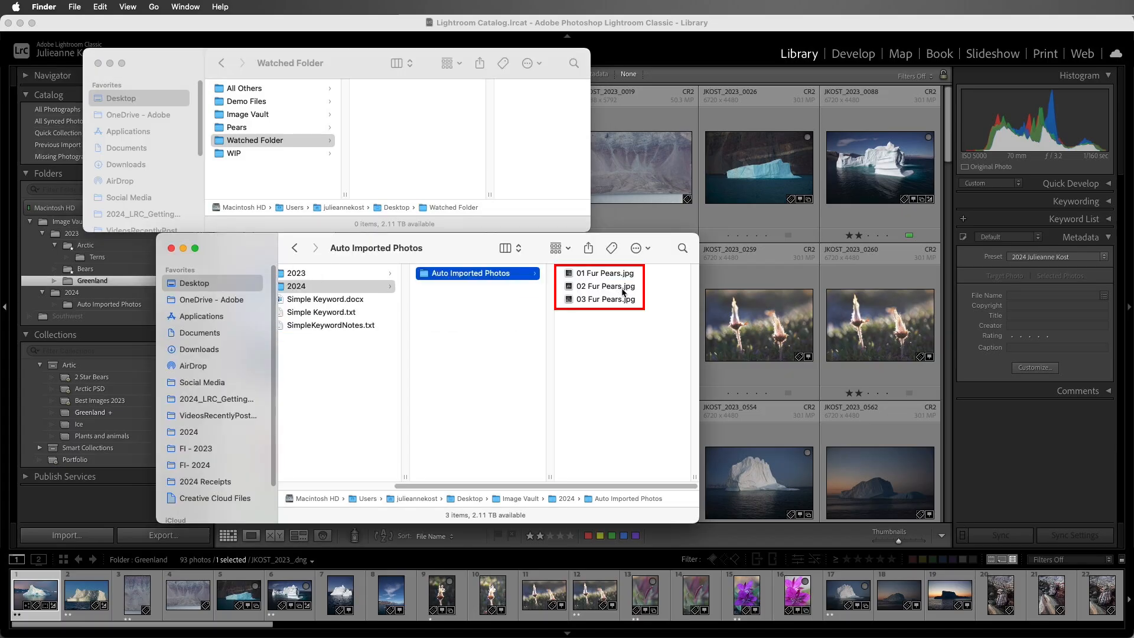
left_click(652, 198)
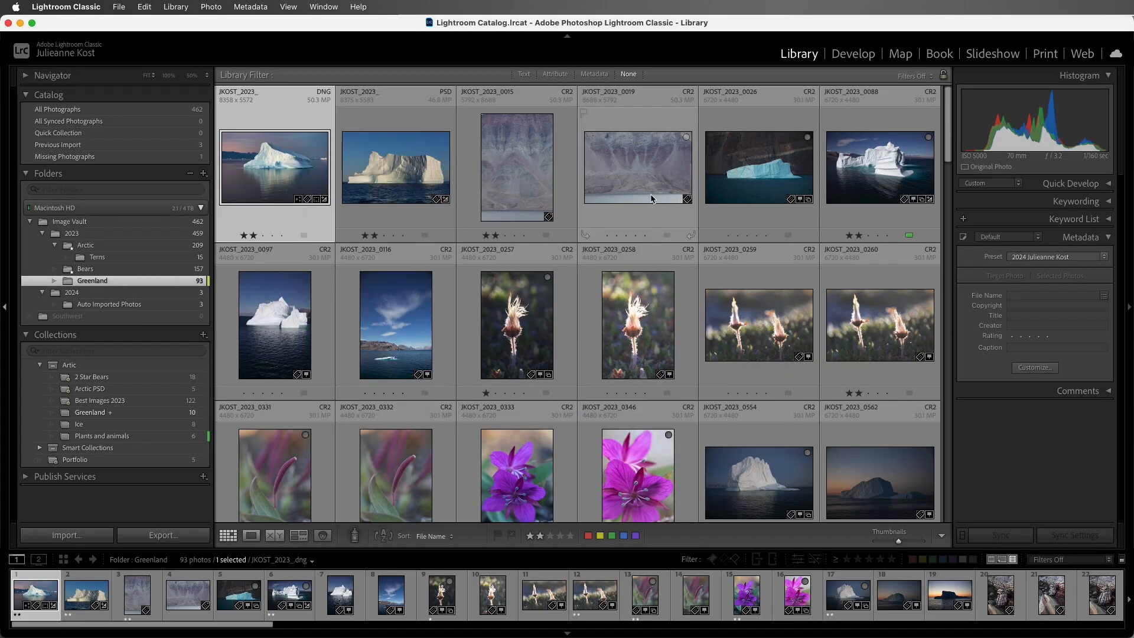
left_click(176, 304)
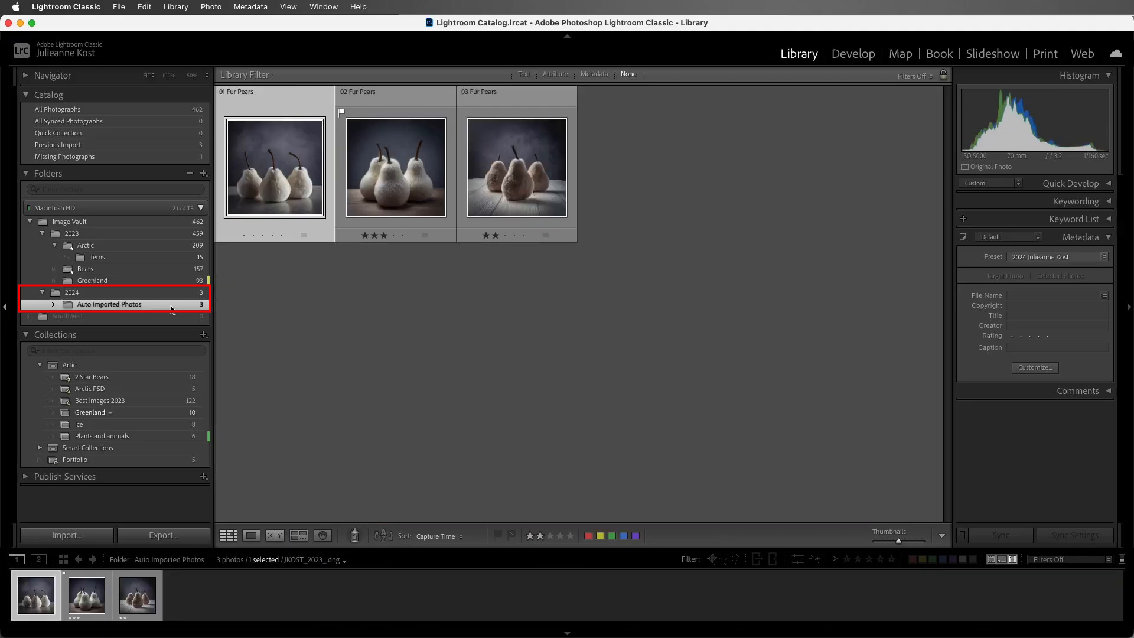